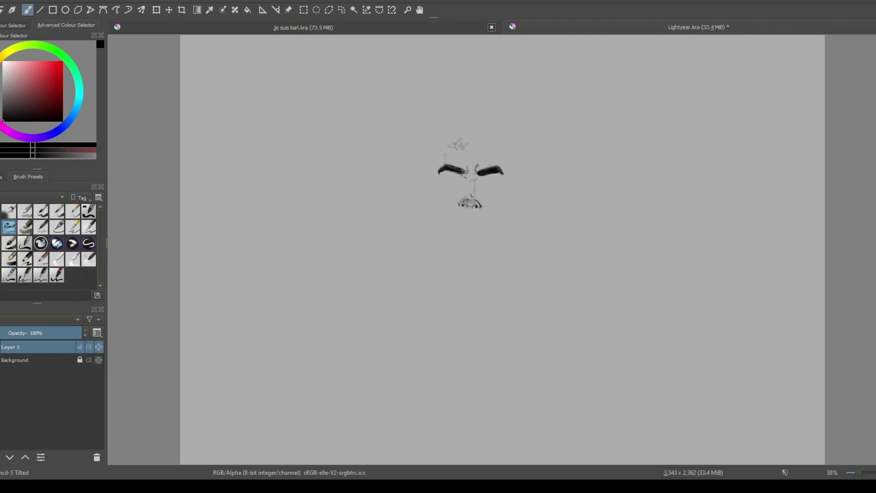
Step: Sketch the bridge of the nose as a short vertical line between the eyebrows and the nostrils
{"action": "mouse_move", "coordinate": [469, 181]}
{"action": "left_mouse_down"}
{"action": "mouse_move", "coordinate": [466, 197]}
{"action": "mouse_move", "coordinate": [475, 197]}
{"action": "left_mouse_up"}
{"action": "key", "text": "ctrl+z"}
{"action": "key", "text": "ctrl+z"}
{"action": "key", "text": "ctrl+z"}
{"action": "left_click_drag", "start_coordinate": [476, 185], "coordinate": [475, 198]}
Step: Draw both eyes beneath the eyebrows, with dark irises and light lines under the lower lids
{"action": "left_click_drag", "start_coordinate": [451, 182], "coordinate": [456, 185]}
{"action": "mouse_move", "coordinate": [491, 175]}
{"action": "left_mouse_down"}
{"action": "mouse_move", "coordinate": [482, 179]}
{"action": "mouse_move", "coordinate": [493, 180]}
{"action": "left_mouse_up"}
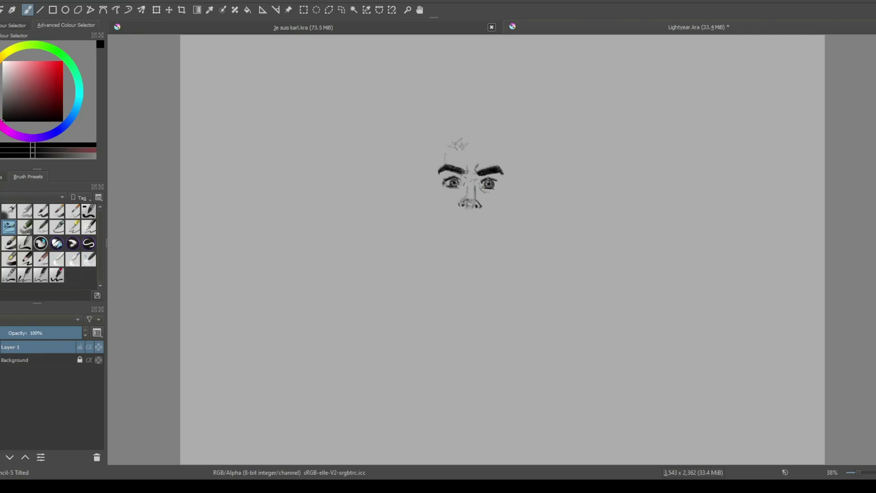
{"action": "left_click_drag", "start_coordinate": [448, 191], "coordinate": [463, 186]}
Step: Draw the closed mouth as a nearly flat line just below the nose
{"action": "left_click_drag", "start_coordinate": [455, 215], "coordinate": [483, 218]}
{"action": "key", "text": "ctrl+z"}
{"action": "mouse_move", "coordinate": [454, 216]}
{"action": "left_mouse_down"}
{"action": "mouse_move", "coordinate": [481, 219]}
{"action": "mouse_move", "coordinate": [457, 215]}
{"action": "left_mouse_up"}
Step: Outline the hairline across the forehead with a small curl and down the left temple
{"action": "mouse_move", "coordinate": [504, 140]}
{"action": "left_mouse_down"}
{"action": "mouse_move", "coordinate": [441, 146]}
{"action": "mouse_move", "coordinate": [426, 206]}
{"action": "mouse_move", "coordinate": [432, 182]}
{"action": "left_mouse_up"}
{"action": "key", "text": "ctrl+z"}
{"action": "key", "text": "ctrl+z"}
{"action": "key", "text": "ctrl+z"}
{"action": "key", "text": "ctrl+z"}
{"action": "left_click_drag", "start_coordinate": [432, 181], "coordinate": [427, 198]}
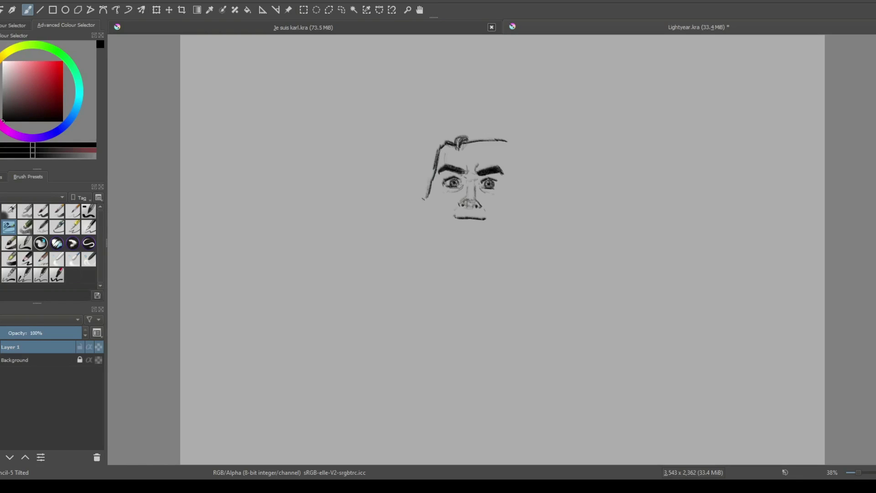
Step: Shade the hair on the left side of the head with dense dark hatching down to the sideburn
{"action": "left_click_drag", "start_coordinate": [430, 159], "coordinate": [425, 199]}
{"action": "left_click_drag", "start_coordinate": [433, 140], "coordinate": [428, 189]}
{"action": "mouse_move", "coordinate": [440, 132]}
{"action": "left_mouse_down"}
{"action": "mouse_move", "coordinate": [430, 138]}
{"action": "mouse_move", "coordinate": [427, 187]}
{"action": "left_mouse_up"}
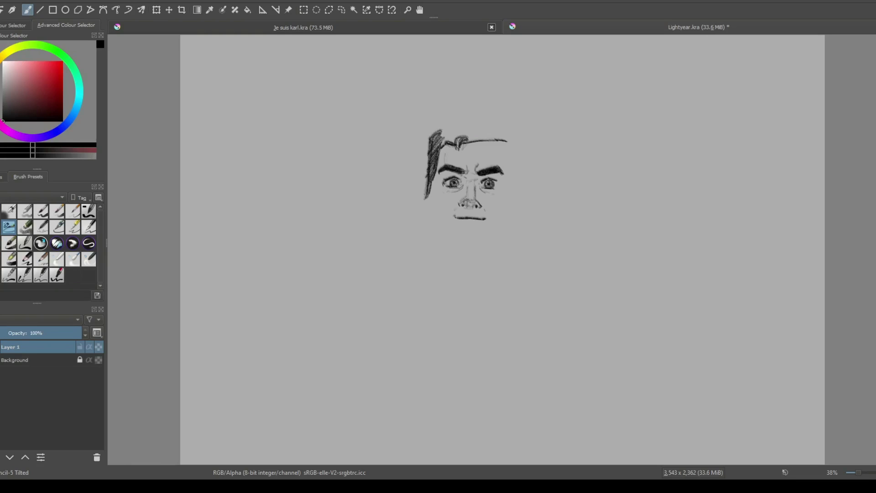
Step: Draw the hair on top of the head with upright spiky tufts and dark hatched strands
{"action": "mouse_move", "coordinate": [456, 138]}
{"action": "left_mouse_down"}
{"action": "mouse_move", "coordinate": [439, 143]}
{"action": "mouse_move", "coordinate": [468, 150]}
{"action": "mouse_move", "coordinate": [454, 128]}
{"action": "mouse_move", "coordinate": [461, 122]}
{"action": "mouse_move", "coordinate": [465, 135]}
{"action": "mouse_move", "coordinate": [453, 136]}
{"action": "left_mouse_up"}
{"action": "left_click_drag", "start_coordinate": [452, 117], "coordinate": [457, 135]}
{"action": "mouse_move", "coordinate": [457, 132]}
{"action": "left_mouse_down"}
{"action": "mouse_move", "coordinate": [469, 134]}
{"action": "mouse_move", "coordinate": [455, 119]}
{"action": "left_mouse_up"}
{"action": "mouse_move", "coordinate": [436, 130]}
{"action": "left_mouse_down"}
{"action": "mouse_move", "coordinate": [492, 133]}
{"action": "mouse_move", "coordinate": [498, 121]}
{"action": "mouse_move", "coordinate": [482, 115]}
{"action": "mouse_move", "coordinate": [497, 126]}
{"action": "mouse_move", "coordinate": [474, 120]}
{"action": "mouse_move", "coordinate": [493, 135]}
{"action": "mouse_move", "coordinate": [480, 125]}
{"action": "mouse_move", "coordinate": [500, 125]}
{"action": "mouse_move", "coordinate": [487, 112]}
{"action": "left_mouse_up"}
{"action": "mouse_move", "coordinate": [493, 121]}
{"action": "left_mouse_down"}
{"action": "mouse_move", "coordinate": [489, 113]}
{"action": "mouse_move", "coordinate": [510, 129]}
{"action": "mouse_move", "coordinate": [506, 142]}
{"action": "mouse_move", "coordinate": [478, 135]}
{"action": "left_mouse_up"}
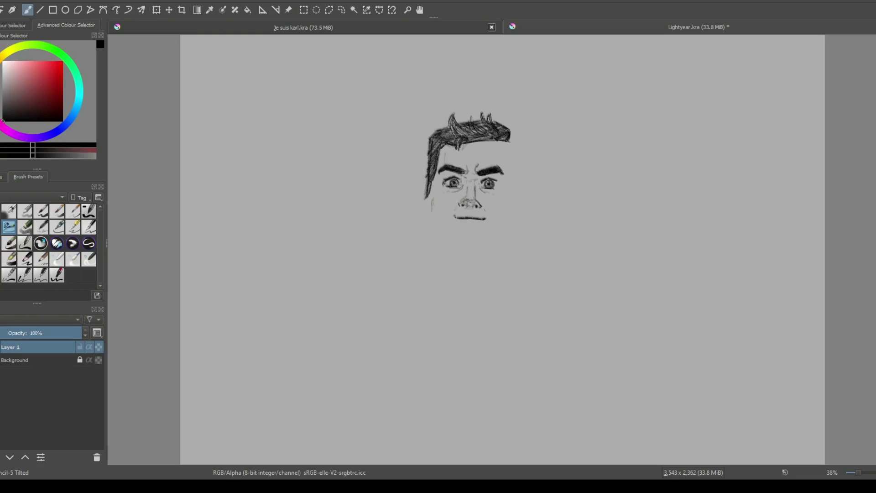
Step: Draw the left ear and the dark hair and sideburn on the right side of the head
{"action": "mouse_move", "coordinate": [423, 182]}
{"action": "left_mouse_down"}
{"action": "mouse_move", "coordinate": [416, 206]}
{"action": "mouse_move", "coordinate": [413, 196]}
{"action": "mouse_move", "coordinate": [421, 214]}
{"action": "mouse_move", "coordinate": [419, 196]}
{"action": "left_mouse_up"}
{"action": "left_click_drag", "start_coordinate": [507, 142], "coordinate": [511, 201]}
{"action": "mouse_move", "coordinate": [507, 164]}
{"action": "left_mouse_down"}
{"action": "mouse_move", "coordinate": [510, 204]}
{"action": "mouse_move", "coordinate": [511, 167]}
{"action": "left_mouse_up"}
{"action": "mouse_move", "coordinate": [511, 142]}
{"action": "left_mouse_down"}
{"action": "mouse_move", "coordinate": [513, 186]}
{"action": "mouse_move", "coordinate": [513, 152]}
{"action": "left_mouse_up"}
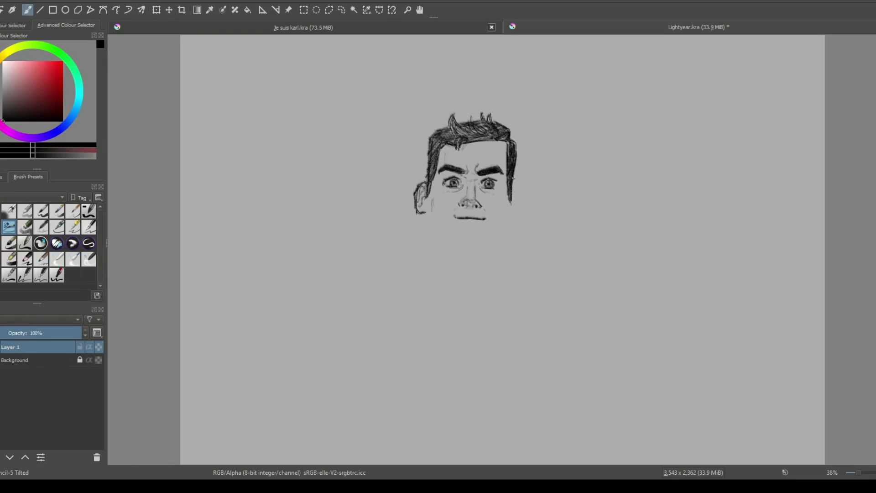
Step: Draw the right ear beside the sideburn, replacing the first strokes
{"action": "mouse_move", "coordinate": [514, 183]}
{"action": "left_mouse_down"}
{"action": "mouse_move", "coordinate": [521, 192]}
{"action": "mouse_move", "coordinate": [511, 215]}
{"action": "left_mouse_up"}
{"action": "key", "text": "ctrl+z"}
{"action": "key", "text": "ctrl+z"}
{"action": "key", "text": "ctrl+z"}
{"action": "key", "text": "ctrl+z"}
{"action": "key", "text": "ctrl+z"}
{"action": "mouse_move", "coordinate": [513, 181]}
{"action": "left_mouse_down"}
{"action": "mouse_move", "coordinate": [523, 195]}
{"action": "mouse_move", "coordinate": [510, 215]}
{"action": "mouse_move", "coordinate": [512, 197]}
{"action": "left_mouse_up"}
Step: Sketch the broad rounded jaw and chin between the two ears
{"action": "mouse_move", "coordinate": [426, 213]}
{"action": "left_mouse_down"}
{"action": "mouse_move", "coordinate": [441, 231]}
{"action": "mouse_move", "coordinate": [427, 227]}
{"action": "mouse_move", "coordinate": [442, 257]}
{"action": "mouse_move", "coordinate": [490, 256]}
{"action": "left_mouse_up"}
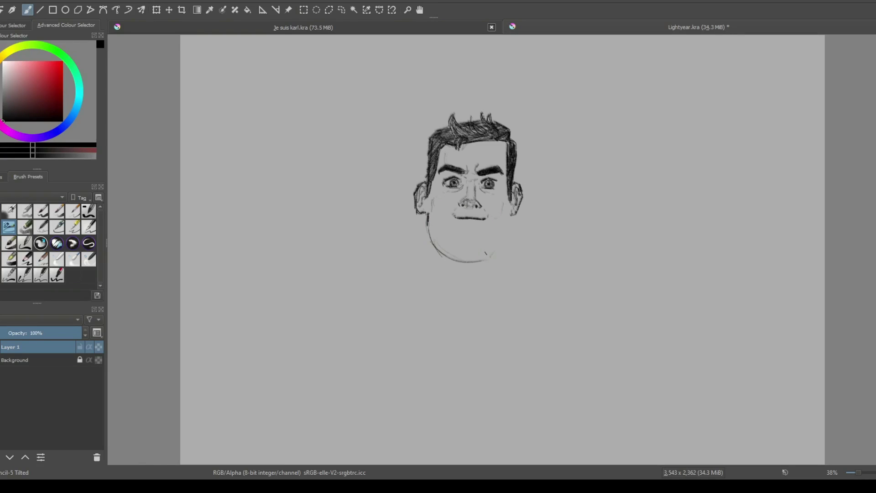
{"action": "mouse_move", "coordinate": [511, 210]}
{"action": "left_mouse_down"}
{"action": "mouse_move", "coordinate": [508, 244]}
{"action": "mouse_move", "coordinate": [476, 261]}
{"action": "mouse_move", "coordinate": [490, 258]}
{"action": "mouse_move", "coordinate": [460, 259]}
{"action": "left_mouse_up"}
{"action": "key", "text": "ctrl+z"}
Step: Draw both sides of the thick neck and the curved neckline below the chin
{"action": "left_click_drag", "start_coordinate": [427, 223], "coordinate": [426, 256]}
{"action": "left_click_drag", "start_coordinate": [508, 235], "coordinate": [510, 263]}
{"action": "mouse_move", "coordinate": [508, 261]}
{"action": "left_mouse_down"}
{"action": "mouse_move", "coordinate": [443, 268]}
{"action": "mouse_move", "coordinate": [464, 274]}
{"action": "left_mouse_up"}
{"action": "mouse_move", "coordinate": [427, 253]}
{"action": "left_mouse_down"}
{"action": "mouse_move", "coordinate": [466, 275]}
{"action": "mouse_move", "coordinate": [424, 262]}
{"action": "mouse_move", "coordinate": [467, 280]}
{"action": "mouse_move", "coordinate": [456, 276]}
{"action": "mouse_move", "coordinate": [506, 265]}
{"action": "left_mouse_up"}
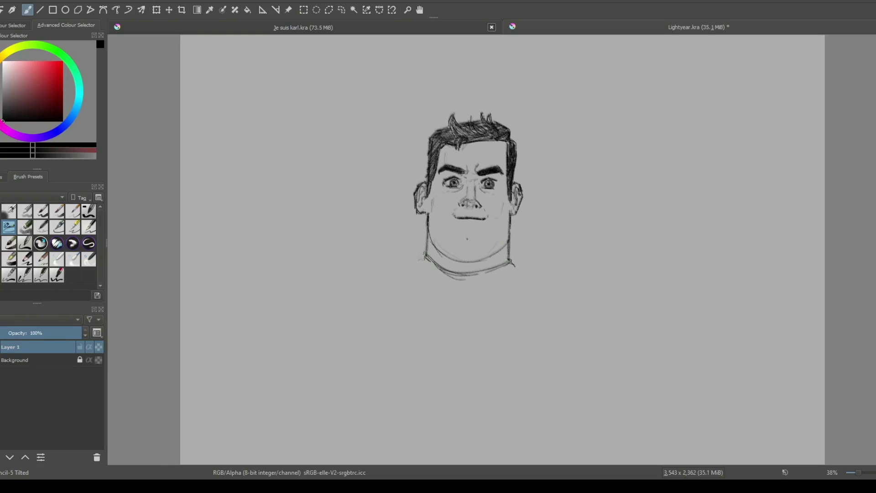
Step: Extend the neckline ends and sketch the left side of the padded inner collar around the neck
{"action": "left_click_drag", "start_coordinate": [424, 254], "coordinate": [410, 263]}
{"action": "left_click_drag", "start_coordinate": [513, 256], "coordinate": [520, 265]}
{"action": "mouse_move", "coordinate": [425, 248]}
{"action": "left_mouse_down"}
{"action": "mouse_move", "coordinate": [397, 263]}
{"action": "mouse_move", "coordinate": [403, 281]}
{"action": "left_mouse_up"}
{"action": "left_click_drag", "start_coordinate": [410, 260], "coordinate": [421, 305]}
{"action": "key", "text": "ctrl+z"}
{"action": "key", "text": "ctrl+z"}
{"action": "key", "text": "ctrl+z"}
{"action": "left_click_drag", "start_coordinate": [410, 256], "coordinate": [400, 294]}
{"action": "mouse_move", "coordinate": [414, 253]}
{"action": "left_mouse_down"}
{"action": "mouse_move", "coordinate": [388, 273]}
{"action": "mouse_move", "coordinate": [405, 300]}
{"action": "mouse_move", "coordinate": [444, 310]}
{"action": "mouse_move", "coordinate": [515, 295]}
{"action": "left_mouse_up"}
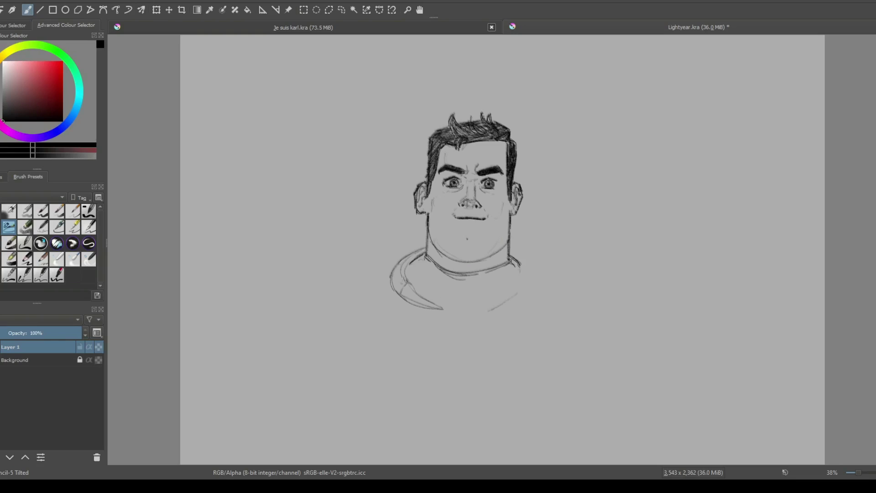
Step: Draw the right side of the padded collar and add outer edge lines on both sides
{"action": "left_click_drag", "start_coordinate": [521, 268], "coordinate": [510, 297]}
{"action": "mouse_move", "coordinate": [526, 259]}
{"action": "left_mouse_down"}
{"action": "mouse_move", "coordinate": [524, 289]}
{"action": "mouse_move", "coordinate": [475, 309]}
{"action": "mouse_move", "coordinate": [524, 301]}
{"action": "left_mouse_up"}
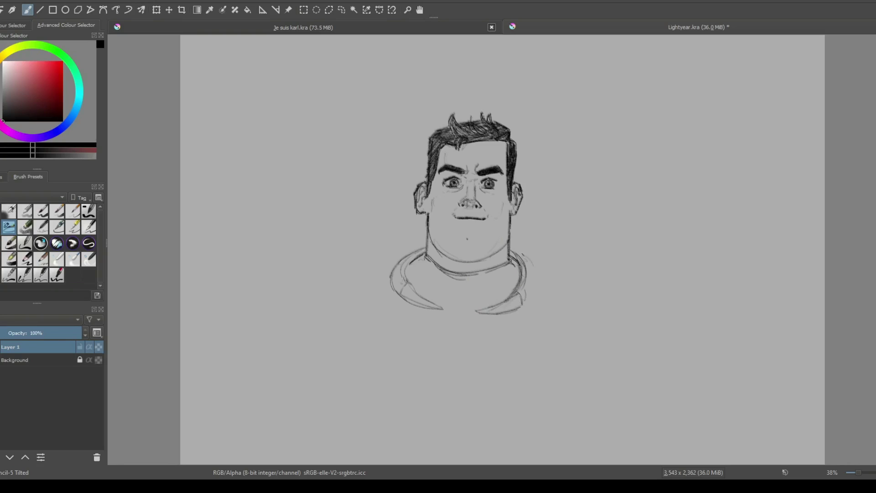
{"action": "left_click_drag", "start_coordinate": [525, 258], "coordinate": [536, 280]}
{"action": "left_click_drag", "start_coordinate": [536, 282], "coordinate": [518, 309]}
{"action": "left_click_drag", "start_coordinate": [530, 266], "coordinate": [540, 280]}
{"action": "left_click_drag", "start_coordinate": [396, 261], "coordinate": [380, 280]}
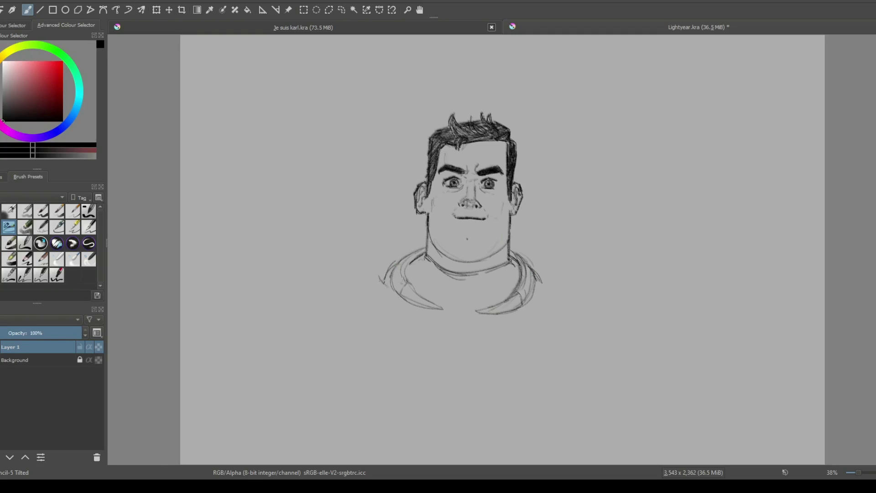
Step: Close the padded collar with a curved lower edge across the front, reworking the first strokes
{"action": "left_click_drag", "start_coordinate": [384, 285], "coordinate": [458, 313]}
{"action": "mouse_move", "coordinate": [420, 307]}
{"action": "left_mouse_down"}
{"action": "mouse_move", "coordinate": [506, 314]}
{"action": "mouse_move", "coordinate": [526, 304]}
{"action": "mouse_move", "coordinate": [459, 310]}
{"action": "left_mouse_up"}
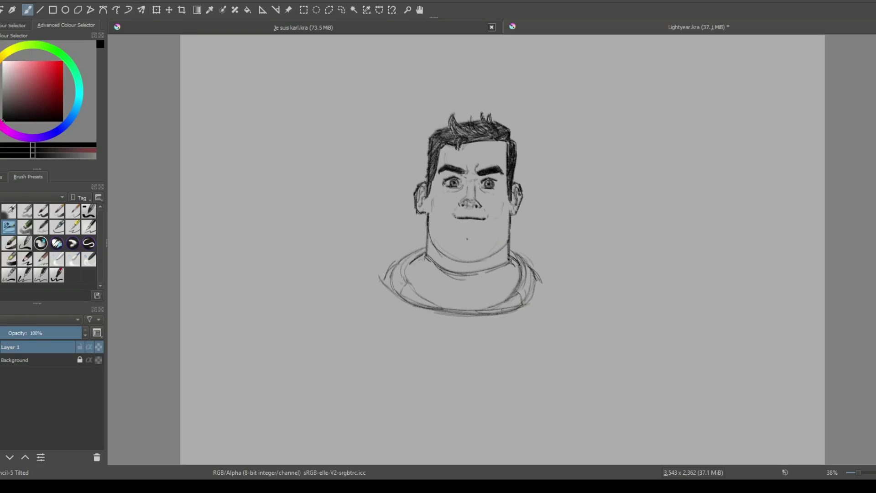
{"action": "key", "text": "ctrl+z"}
{"action": "key", "text": "ctrl+z"}
{"action": "key", "text": "ctrl+z"}
{"action": "key", "text": "ctrl+z"}
{"action": "key", "text": "ctrl+z"}
{"action": "mouse_move", "coordinate": [535, 299]}
{"action": "left_mouse_down"}
{"action": "mouse_move", "coordinate": [458, 315]}
{"action": "mouse_move", "coordinate": [517, 312]}
{"action": "left_mouse_up"}
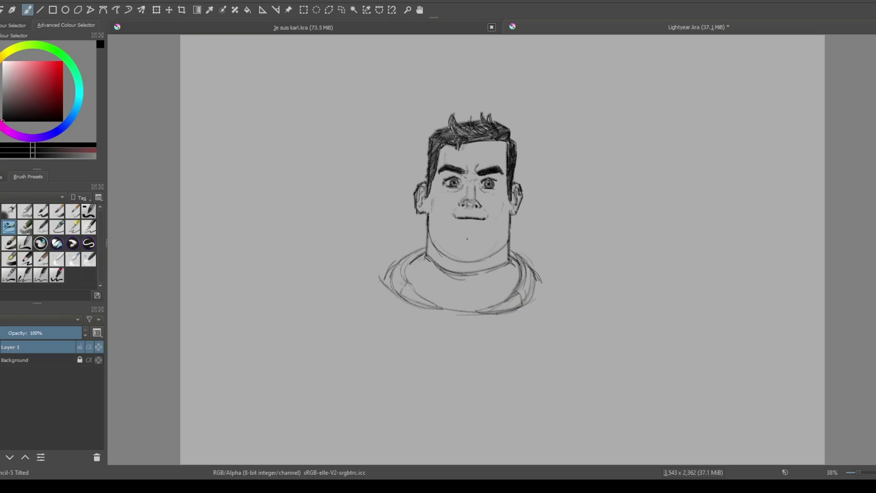
{"action": "mouse_move", "coordinate": [413, 305]}
{"action": "left_mouse_down"}
{"action": "mouse_move", "coordinate": [491, 314]}
{"action": "mouse_move", "coordinate": [468, 315]}
{"action": "left_mouse_up"}
Step: Draw the left upright of the helmet ring and sweep its front curve below the collar
{"action": "left_click_drag", "start_coordinate": [388, 230], "coordinate": [384, 280]}
{"action": "left_click_drag", "start_coordinate": [387, 223], "coordinate": [375, 266]}
{"action": "left_click_drag", "start_coordinate": [381, 230], "coordinate": [375, 265]}
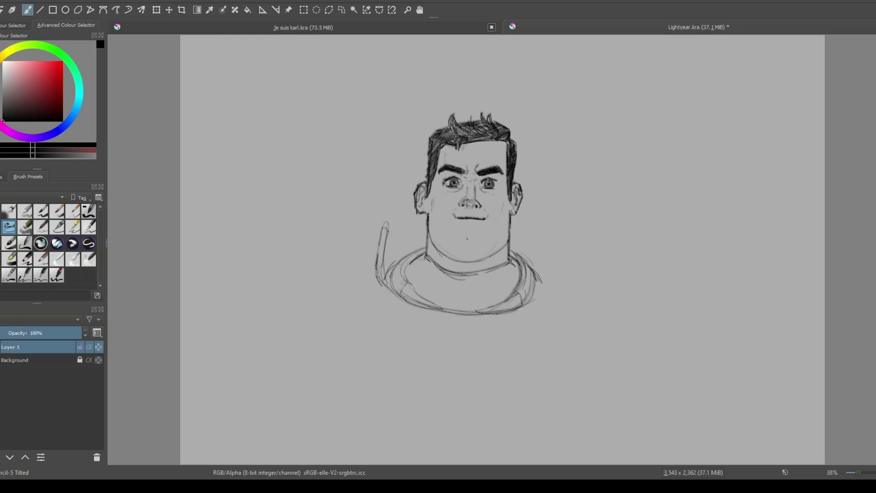
{"action": "mouse_move", "coordinate": [379, 280]}
{"action": "left_mouse_down"}
{"action": "mouse_move", "coordinate": [400, 304]}
{"action": "mouse_move", "coordinate": [460, 320]}
{"action": "mouse_move", "coordinate": [515, 315]}
{"action": "mouse_move", "coordinate": [553, 291]}
{"action": "left_mouse_up"}
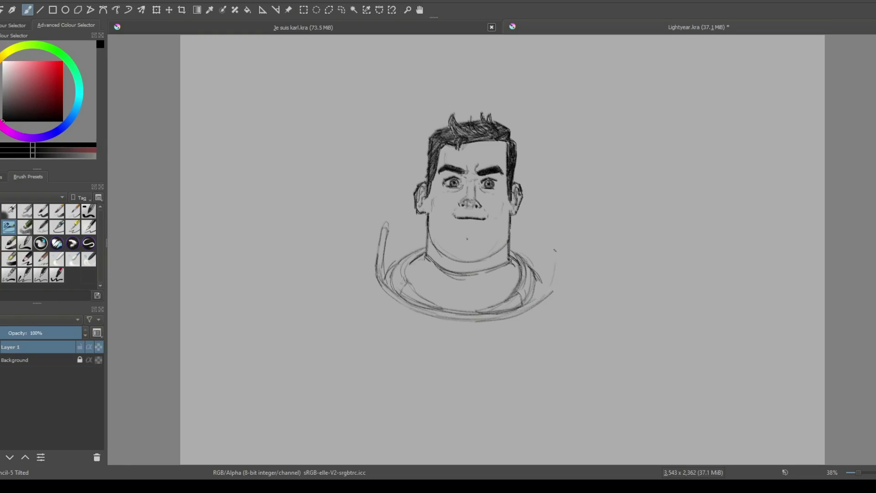
Step: Draw the right upright of the helmet ring and darken its inner face with hatching
{"action": "left_click_drag", "start_coordinate": [558, 238], "coordinate": [553, 290]}
{"action": "mouse_move", "coordinate": [554, 233]}
{"action": "left_mouse_down"}
{"action": "mouse_move", "coordinate": [544, 293]}
{"action": "mouse_move", "coordinate": [520, 309]}
{"action": "mouse_move", "coordinate": [483, 313]}
{"action": "left_mouse_up"}
{"action": "left_click_drag", "start_coordinate": [555, 255], "coordinate": [542, 275]}
{"action": "left_click_drag", "start_coordinate": [550, 242], "coordinate": [546, 276]}
{"action": "left_click_drag", "start_coordinate": [546, 274], "coordinate": [543, 280]}
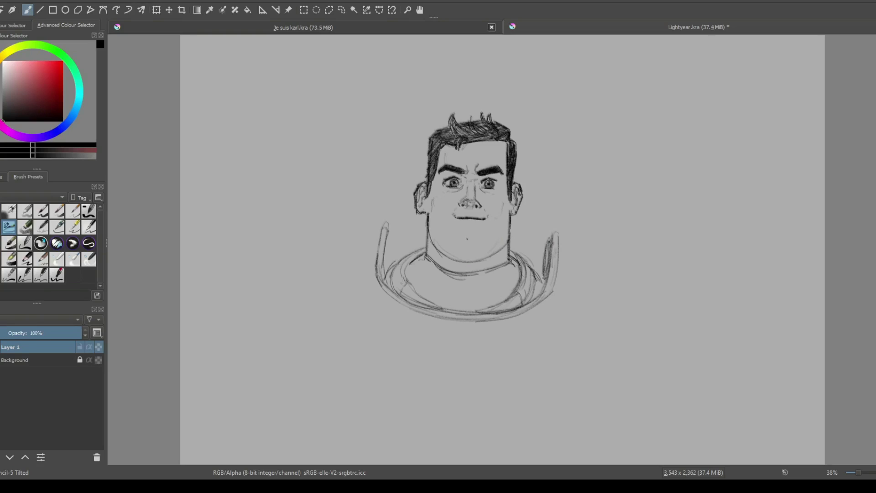
Step: Darken the left upright's inner edge and draw the ring's back rim from both uprights to the neck
{"action": "left_click_drag", "start_coordinate": [388, 232], "coordinate": [388, 263]}
{"action": "left_click_drag", "start_coordinate": [387, 253], "coordinate": [382, 265]}
{"action": "left_click_drag", "start_coordinate": [387, 224], "coordinate": [415, 214]}
{"action": "key", "text": "ctrl+z"}
{"action": "left_click_drag", "start_coordinate": [387, 224], "coordinate": [426, 215]}
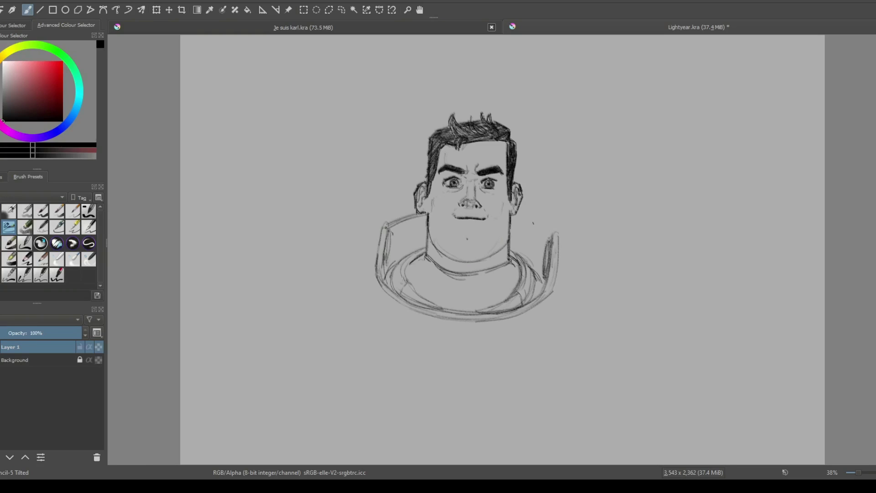
{"action": "mouse_move", "coordinate": [528, 223]}
{"action": "left_mouse_down"}
{"action": "mouse_move", "coordinate": [552, 236]}
{"action": "mouse_move", "coordinate": [512, 215]}
{"action": "mouse_move", "coordinate": [527, 216]}
{"action": "left_mouse_up"}
Step: Draw curved arcs behind the head, linking each ear to the helmet ring's uprights
{"action": "left_click_drag", "start_coordinate": [385, 221], "coordinate": [415, 196]}
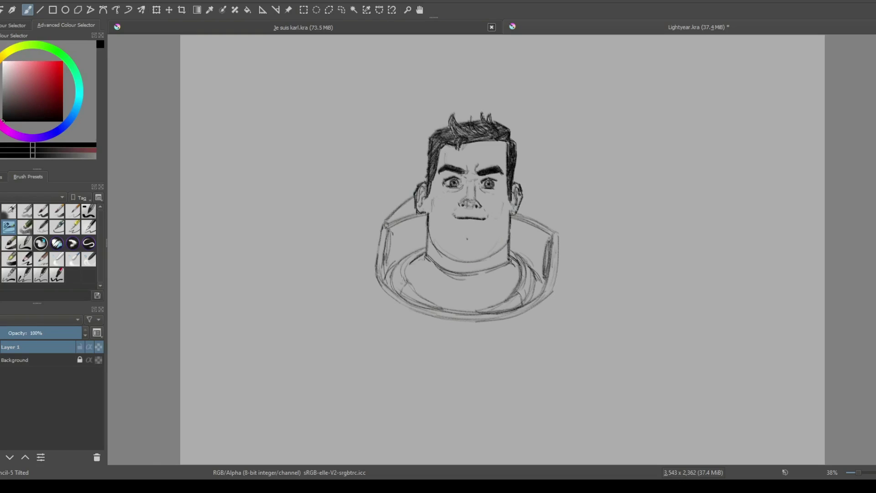
{"action": "left_click_drag", "start_coordinate": [385, 221], "coordinate": [412, 197]}
{"action": "left_click_drag", "start_coordinate": [526, 195], "coordinate": [557, 231]}
Step: Add a second outer contour around the right, front and left sides of the helmet ring
{"action": "left_click_drag", "start_coordinate": [558, 244], "coordinate": [551, 283]}
{"action": "left_click_drag", "start_coordinate": [558, 237], "coordinate": [539, 299]}
{"action": "mouse_move", "coordinate": [560, 244]}
{"action": "left_mouse_down"}
{"action": "mouse_move", "coordinate": [555, 290]}
{"action": "mouse_move", "coordinate": [558, 274]}
{"action": "left_mouse_up"}
{"action": "left_click_drag", "start_coordinate": [560, 232], "coordinate": [565, 276]}
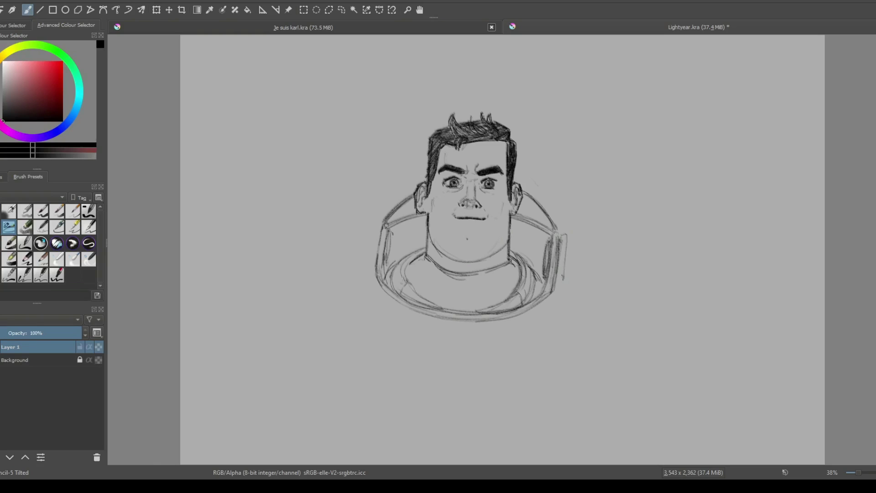
{"action": "mouse_move", "coordinate": [565, 237]}
{"action": "left_mouse_down"}
{"action": "mouse_move", "coordinate": [562, 292]}
{"action": "mouse_move", "coordinate": [472, 328]}
{"action": "mouse_move", "coordinate": [432, 325]}
{"action": "mouse_move", "coordinate": [479, 328]}
{"action": "left_mouse_up"}
{"action": "mouse_move", "coordinate": [423, 318]}
{"action": "left_mouse_down"}
{"action": "mouse_move", "coordinate": [384, 291]}
{"action": "mouse_move", "coordinate": [389, 302]}
{"action": "left_mouse_up"}
{"action": "mouse_move", "coordinate": [372, 248]}
{"action": "left_mouse_down"}
{"action": "mouse_move", "coordinate": [377, 294]}
{"action": "mouse_move", "coordinate": [373, 277]}
{"action": "left_mouse_up"}
{"action": "mouse_move", "coordinate": [377, 224]}
{"action": "left_mouse_down"}
{"action": "mouse_move", "coordinate": [372, 259]}
{"action": "mouse_move", "coordinate": [373, 249]}
{"action": "left_mouse_up"}
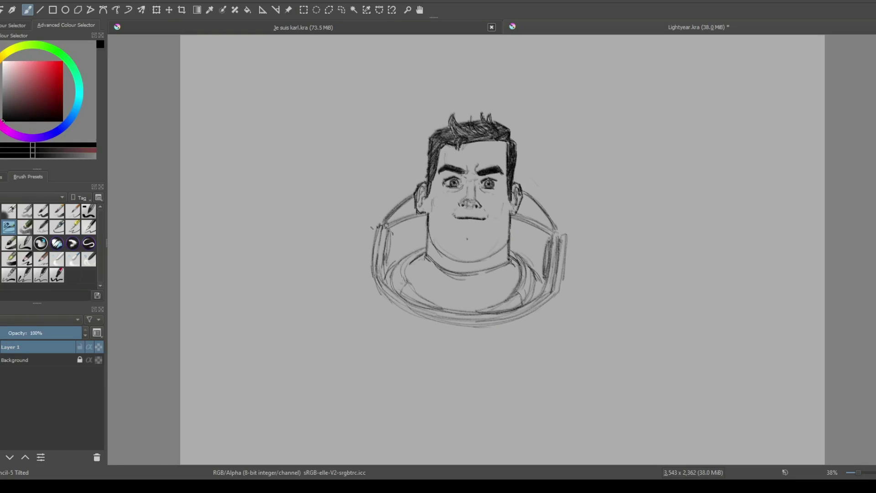
{"action": "left_click_drag", "start_coordinate": [375, 227], "coordinate": [373, 266]}
Step: Sketch the left shoulder armour with its layered plates and dark slot, and start the right shoulder's top curve
{"action": "mouse_move", "coordinate": [368, 223]}
{"action": "left_mouse_down"}
{"action": "mouse_move", "coordinate": [349, 230]}
{"action": "mouse_move", "coordinate": [346, 258]}
{"action": "left_mouse_up"}
{"action": "mouse_move", "coordinate": [567, 234]}
{"action": "left_mouse_down"}
{"action": "mouse_move", "coordinate": [578, 228]}
{"action": "mouse_move", "coordinate": [595, 240]}
{"action": "mouse_move", "coordinate": [581, 227]}
{"action": "left_mouse_up"}
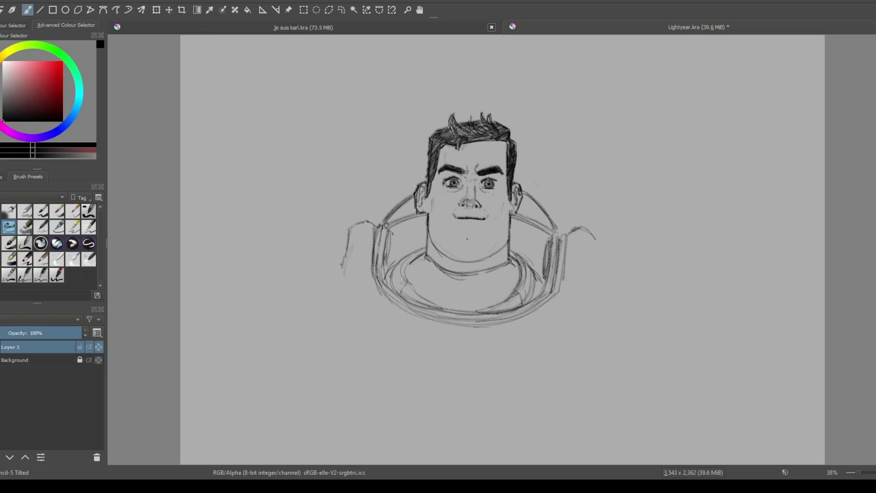
{"action": "left_click_drag", "start_coordinate": [346, 266], "coordinate": [358, 268]}
{"action": "mouse_move", "coordinate": [351, 229]}
{"action": "left_mouse_down"}
{"action": "mouse_move", "coordinate": [345, 263]}
{"action": "mouse_move", "coordinate": [326, 269]}
{"action": "left_mouse_up"}
{"action": "mouse_move", "coordinate": [349, 234]}
{"action": "left_mouse_down"}
{"action": "mouse_move", "coordinate": [335, 264]}
{"action": "mouse_move", "coordinate": [333, 253]}
{"action": "mouse_move", "coordinate": [323, 267]}
{"action": "mouse_move", "coordinate": [337, 330]}
{"action": "left_mouse_up"}
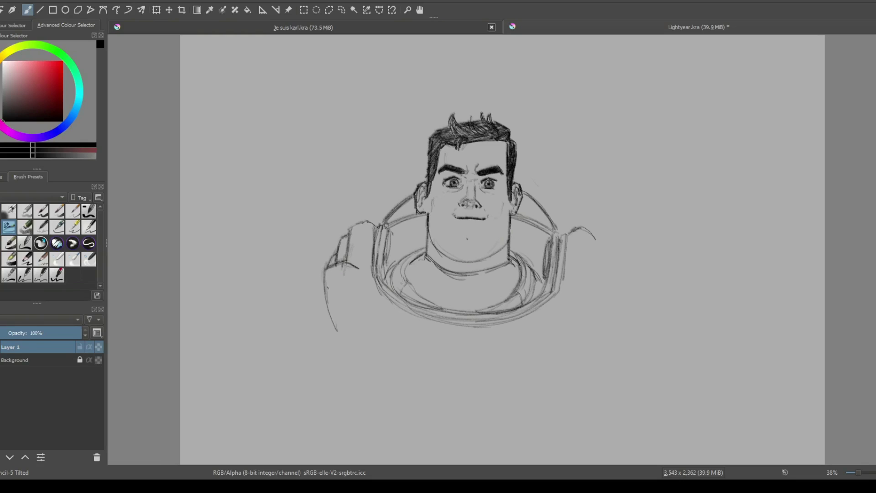
{"action": "mouse_move", "coordinate": [354, 265]}
{"action": "left_mouse_down"}
{"action": "mouse_move", "coordinate": [369, 315]}
{"action": "mouse_move", "coordinate": [346, 335]}
{"action": "mouse_move", "coordinate": [343, 318]}
{"action": "left_mouse_up"}
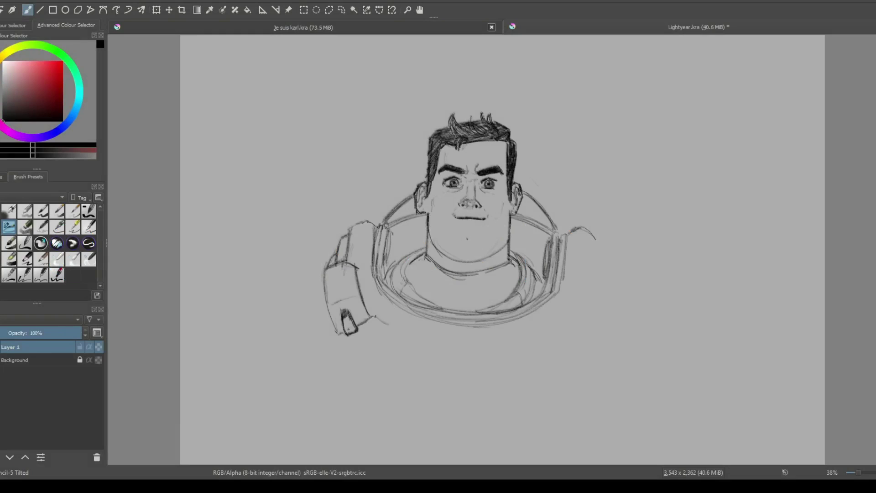
Step: Draw the notched lower edge of the chest yoke and its right side up to the shoulder
{"action": "mouse_move", "coordinate": [419, 335]}
{"action": "left_mouse_down"}
{"action": "mouse_move", "coordinate": [381, 318]}
{"action": "mouse_move", "coordinate": [422, 339]}
{"action": "mouse_move", "coordinate": [493, 348]}
{"action": "mouse_move", "coordinate": [561, 318]}
{"action": "left_mouse_up"}
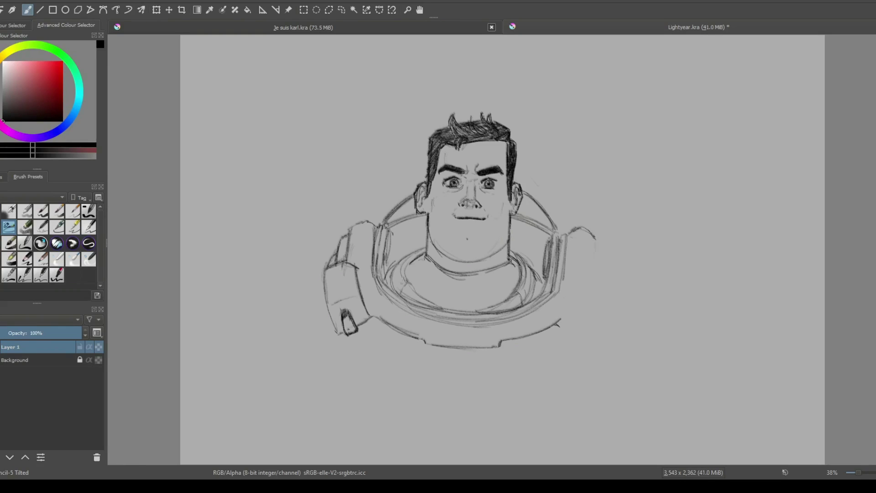
{"action": "mouse_move", "coordinate": [595, 238]}
{"action": "left_mouse_down"}
{"action": "mouse_move", "coordinate": [594, 273]}
{"action": "mouse_move", "coordinate": [593, 266]}
{"action": "mouse_move", "coordinate": [603, 274]}
{"action": "mouse_move", "coordinate": [581, 277]}
{"action": "mouse_move", "coordinate": [558, 317]}
{"action": "left_mouse_up"}
{"action": "left_click_drag", "start_coordinate": [580, 277], "coordinate": [554, 325]}
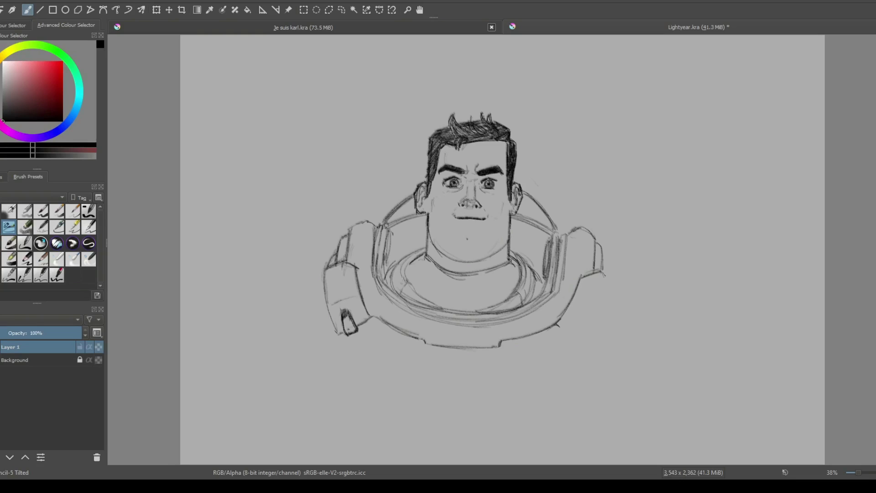
Step: Draw the right shoulder plate with a dark slot at its lower end and a crossing contour line
{"action": "mouse_move", "coordinate": [601, 269]}
{"action": "left_mouse_down"}
{"action": "mouse_move", "coordinate": [611, 289]}
{"action": "mouse_move", "coordinate": [587, 347]}
{"action": "left_mouse_up"}
{"action": "mouse_move", "coordinate": [566, 337]}
{"action": "left_mouse_down"}
{"action": "mouse_move", "coordinate": [584, 323]}
{"action": "mouse_move", "coordinate": [572, 345]}
{"action": "left_mouse_up"}
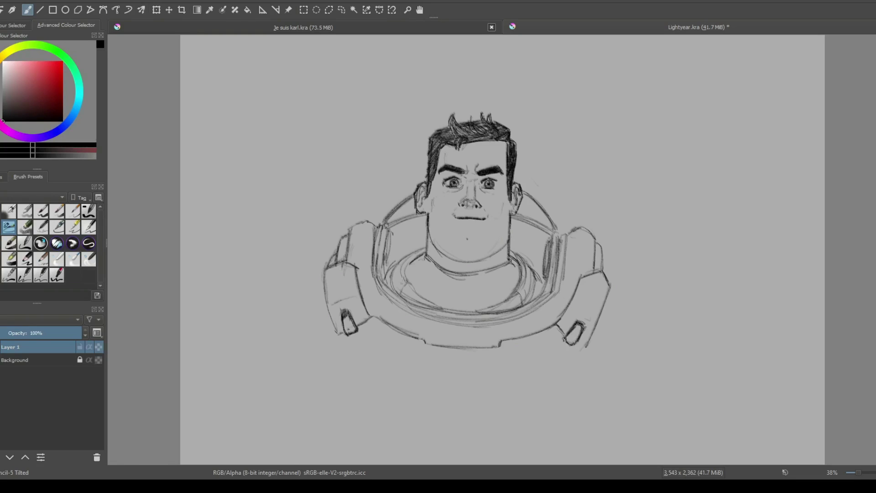
{"action": "mouse_move", "coordinate": [577, 327]}
{"action": "left_mouse_down"}
{"action": "mouse_move", "coordinate": [568, 340]}
{"action": "mouse_move", "coordinate": [585, 347]}
{"action": "left_mouse_up"}
{"action": "mouse_move", "coordinate": [559, 320]}
{"action": "left_mouse_down"}
{"action": "mouse_move", "coordinate": [585, 304]}
{"action": "mouse_move", "coordinate": [596, 311]}
{"action": "mouse_move", "coordinate": [592, 325]}
{"action": "left_mouse_up"}
Step: Draw a pointed, double-edged panel at the centre of the chest and reinforce the yoke's lower edge
{"action": "mouse_move", "coordinate": [426, 343]}
{"action": "left_mouse_down"}
{"action": "mouse_move", "coordinate": [431, 364]}
{"action": "mouse_move", "coordinate": [496, 349]}
{"action": "left_mouse_up"}
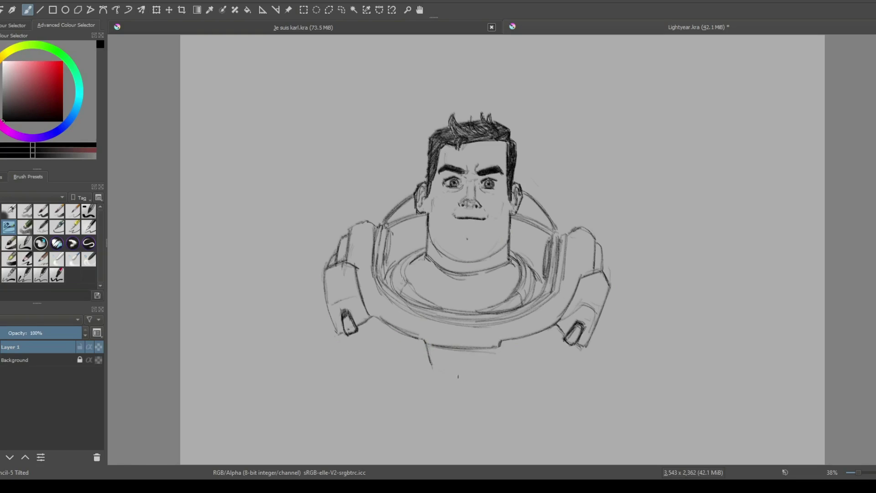
{"action": "mouse_move", "coordinate": [432, 364]}
{"action": "left_mouse_down"}
{"action": "mouse_move", "coordinate": [465, 380]}
{"action": "mouse_move", "coordinate": [551, 340]}
{"action": "mouse_move", "coordinate": [521, 351]}
{"action": "left_mouse_up"}
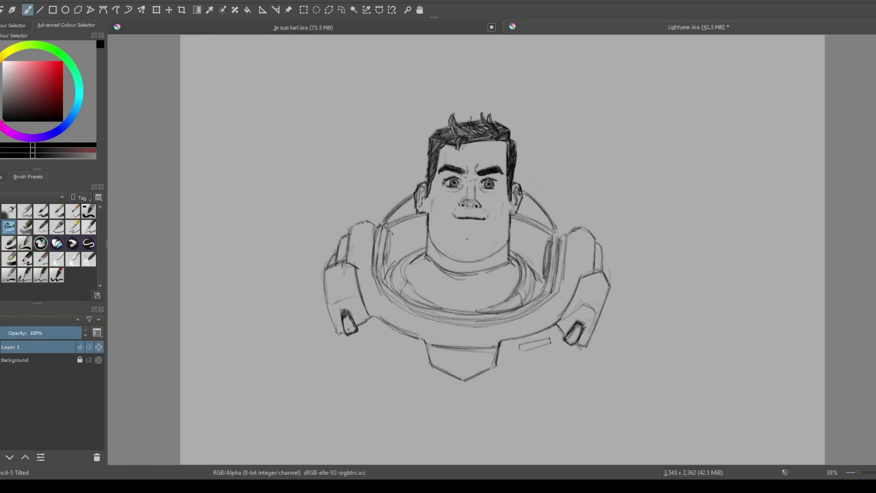
{"action": "key", "text": "ctrl+z"}
{"action": "left_click_drag", "start_coordinate": [558, 325], "coordinate": [500, 341]}
{"action": "mouse_move", "coordinate": [373, 315]}
{"action": "left_mouse_down"}
{"action": "mouse_move", "coordinate": [425, 341]}
{"action": "mouse_move", "coordinate": [433, 371]}
{"action": "mouse_move", "coordinate": [460, 384]}
{"action": "left_mouse_up"}
{"action": "mouse_move", "coordinate": [429, 365]}
{"action": "left_mouse_down"}
{"action": "mouse_move", "coordinate": [472, 385]}
{"action": "mouse_move", "coordinate": [501, 369]}
{"action": "left_mouse_up"}
{"action": "left_click_drag", "start_coordinate": [469, 385], "coordinate": [498, 368]}
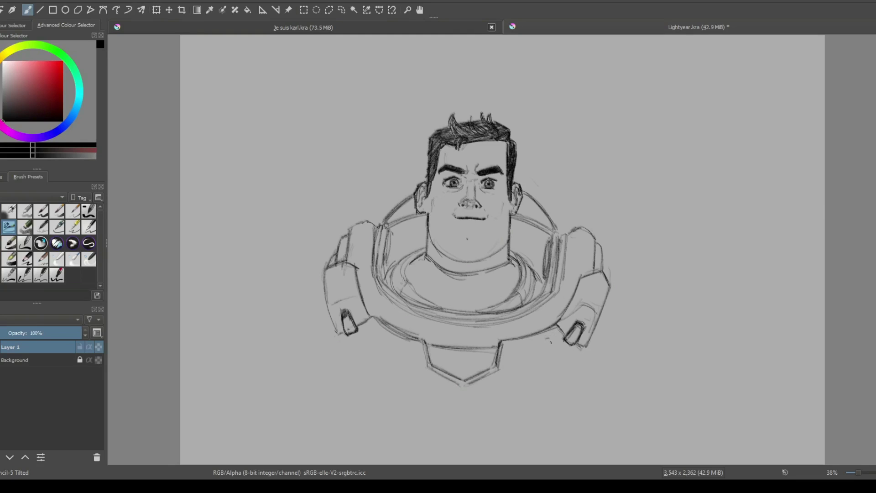
Step: Draw a small lettered LIGHTYEAR name tag under the right side of the chest yoke
{"action": "mouse_move", "coordinate": [547, 337]}
{"action": "left_mouse_down"}
{"action": "mouse_move", "coordinate": [508, 346]}
{"action": "mouse_move", "coordinate": [529, 350]}
{"action": "mouse_move", "coordinate": [553, 340]}
{"action": "left_mouse_up"}
{"action": "key", "text": "ctrl+z"}
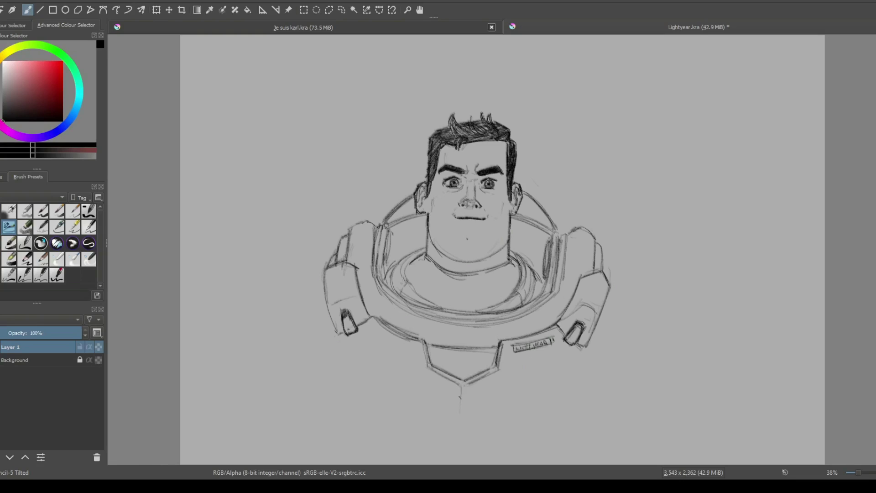
Step: Draw the chest's centre line and outline the left chest plate from the shoulder to its lower edge
{"action": "mouse_move", "coordinate": [462, 388]}
{"action": "left_mouse_down"}
{"action": "mouse_move", "coordinate": [460, 415]}
{"action": "mouse_move", "coordinate": [461, 404]}
{"action": "left_mouse_up"}
{"action": "mouse_move", "coordinate": [357, 342]}
{"action": "left_mouse_down"}
{"action": "mouse_move", "coordinate": [337, 355]}
{"action": "mouse_move", "coordinate": [337, 343]}
{"action": "left_mouse_up"}
{"action": "mouse_move", "coordinate": [338, 340]}
{"action": "left_mouse_down"}
{"action": "mouse_move", "coordinate": [336, 386]}
{"action": "mouse_move", "coordinate": [336, 373]}
{"action": "mouse_move", "coordinate": [345, 401]}
{"action": "mouse_move", "coordinate": [364, 417]}
{"action": "mouse_move", "coordinate": [379, 425]}
{"action": "mouse_move", "coordinate": [462, 419]}
{"action": "left_mouse_up"}
{"action": "mouse_move", "coordinate": [389, 424]}
{"action": "left_mouse_down"}
{"action": "mouse_move", "coordinate": [458, 416]}
{"action": "mouse_move", "coordinate": [550, 433]}
{"action": "left_mouse_up"}
{"action": "mouse_move", "coordinate": [457, 419]}
{"action": "left_mouse_down"}
{"action": "mouse_move", "coordinate": [542, 432]}
{"action": "mouse_move", "coordinate": [512, 431]}
{"action": "left_mouse_up"}
{"action": "key", "text": "ctrl+z"}
{"action": "key", "text": "ctrl+z"}
{"action": "key", "text": "ctrl+z"}
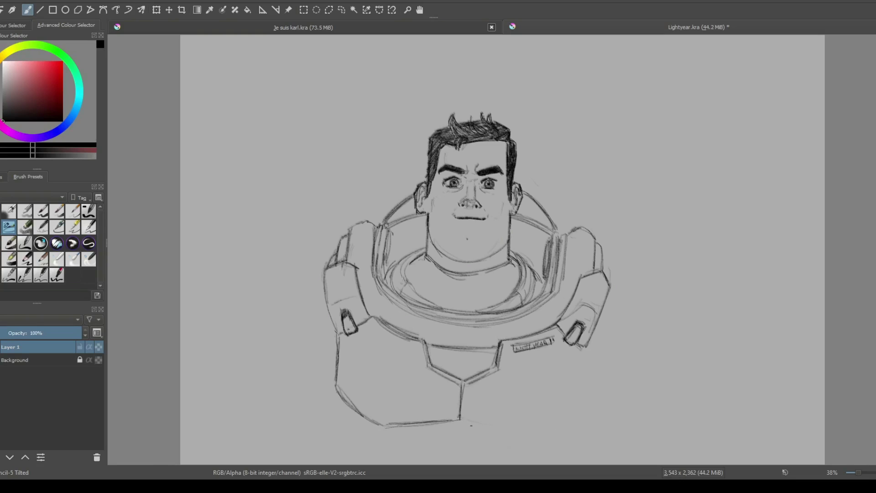
{"action": "left_click_drag", "start_coordinate": [462, 420], "coordinate": [548, 440]}
{"action": "left_click_drag", "start_coordinate": [460, 418], "coordinate": [546, 433]}
{"action": "left_click_drag", "start_coordinate": [463, 420], "coordinate": [543, 437]}
{"action": "key", "text": "ctrl+z"}
{"action": "key", "text": "ctrl+z"}
{"action": "key", "text": "ctrl+z"}
{"action": "key", "text": "ctrl+z"}
Step: Outline the right chest plate with a curved lower edge and an outer side reaching the shoulder plate
{"action": "left_click_drag", "start_coordinate": [460, 419], "coordinate": [560, 433]}
{"action": "mouse_move", "coordinate": [586, 356]}
{"action": "left_mouse_down"}
{"action": "mouse_move", "coordinate": [580, 397]}
{"action": "mouse_move", "coordinate": [560, 427]}
{"action": "left_mouse_up"}
{"action": "mouse_move", "coordinate": [582, 386]}
{"action": "left_mouse_down"}
{"action": "mouse_move", "coordinate": [580, 406]}
{"action": "mouse_move", "coordinate": [545, 436]}
{"action": "left_mouse_up"}
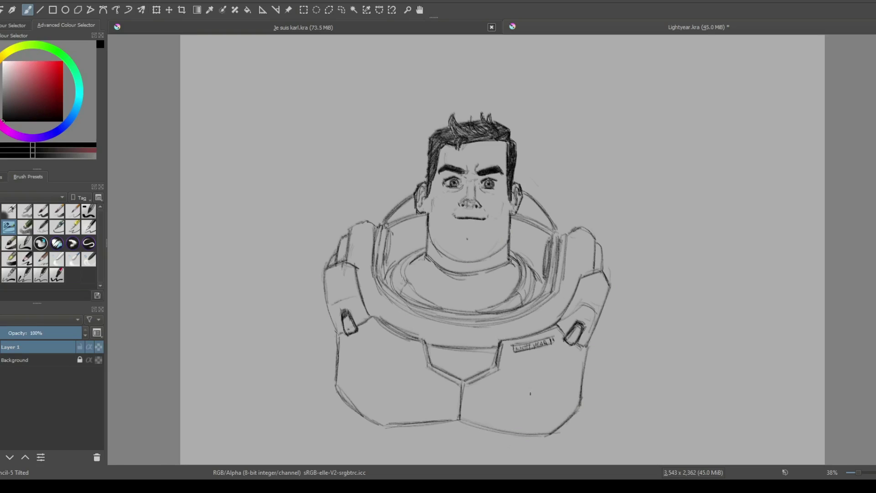
Step: Draw a round emblem with a diagonal bar and pointed corner on the right chest plate
{"action": "mouse_move", "coordinate": [544, 402]}
{"action": "left_mouse_down"}
{"action": "mouse_move", "coordinate": [554, 381]}
{"action": "mouse_move", "coordinate": [544, 378]}
{"action": "mouse_move", "coordinate": [556, 382]}
{"action": "mouse_move", "coordinate": [537, 393]}
{"action": "mouse_move", "coordinate": [555, 385]}
{"action": "left_mouse_up"}
{"action": "mouse_move", "coordinate": [532, 402]}
{"action": "left_mouse_down"}
{"action": "mouse_move", "coordinate": [554, 385]}
{"action": "mouse_move", "coordinate": [549, 379]}
{"action": "mouse_move", "coordinate": [549, 398]}
{"action": "left_mouse_up"}
{"action": "mouse_move", "coordinate": [555, 371]}
{"action": "left_mouse_down"}
{"action": "mouse_move", "coordinate": [538, 377]}
{"action": "mouse_move", "coordinate": [559, 401]}
{"action": "mouse_move", "coordinate": [554, 378]}
{"action": "mouse_move", "coordinate": [561, 392]}
{"action": "left_mouse_up"}
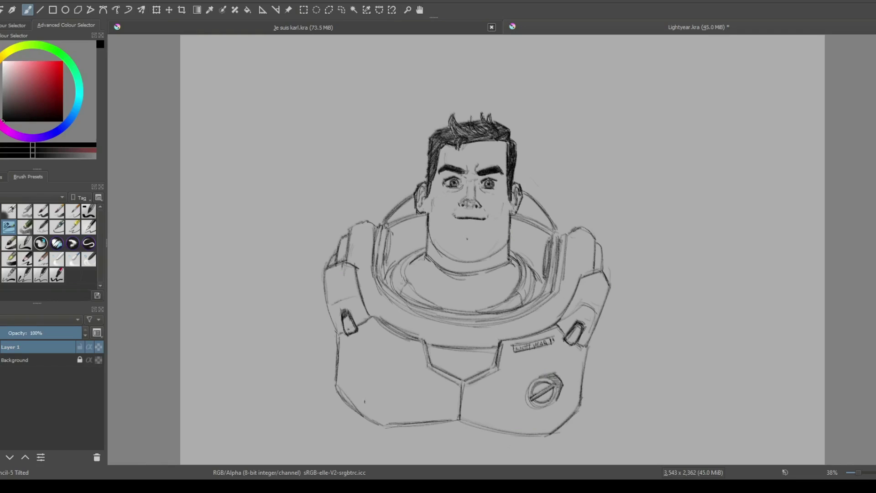
Step: Draw a square patch with three vertical bars on the left chest plate and letter TACTICAL below it
{"action": "mouse_move", "coordinate": [377, 395]}
{"action": "left_mouse_down"}
{"action": "mouse_move", "coordinate": [359, 388]}
{"action": "mouse_move", "coordinate": [379, 398]}
{"action": "mouse_move", "coordinate": [359, 367]}
{"action": "mouse_move", "coordinate": [357, 386]}
{"action": "mouse_move", "coordinate": [388, 377]}
{"action": "mouse_move", "coordinate": [383, 397]}
{"action": "mouse_move", "coordinate": [363, 392]}
{"action": "mouse_move", "coordinate": [372, 393]}
{"action": "left_mouse_up"}
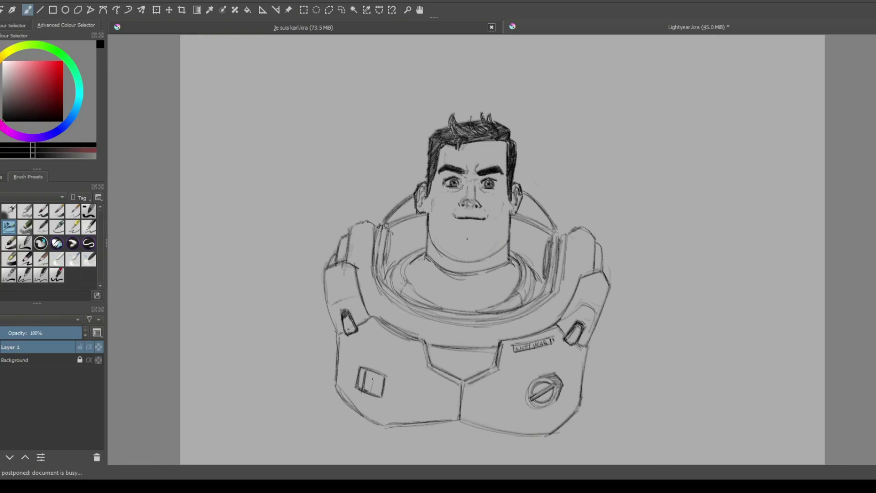
{"action": "key", "text": "ctrl+z"}
{"action": "key", "text": "ctrl+z"}
{"action": "mouse_move", "coordinate": [368, 370]}
{"action": "left_mouse_down"}
{"action": "mouse_move", "coordinate": [365, 391]}
{"action": "mouse_move", "coordinate": [386, 377]}
{"action": "left_mouse_up"}
{"action": "left_click_drag", "start_coordinate": [374, 389], "coordinate": [381, 396]}
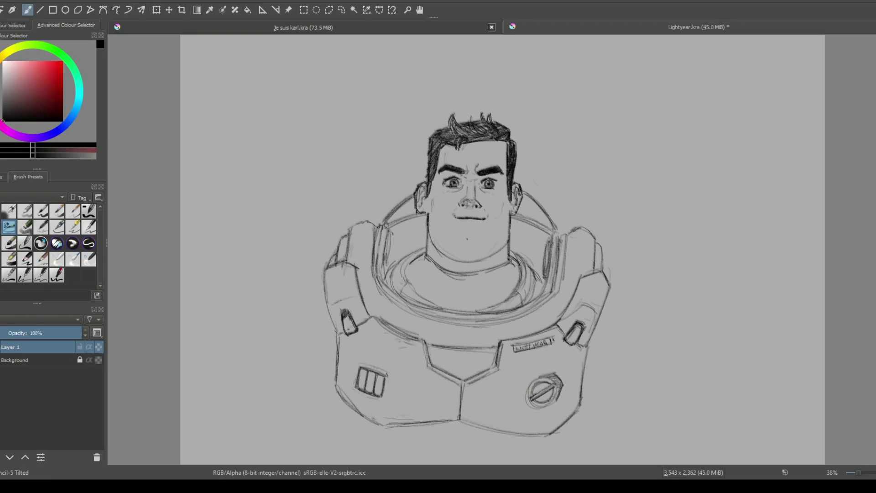
{"action": "left_click_drag", "start_coordinate": [387, 376], "coordinate": [385, 393]}
{"action": "mouse_move", "coordinate": [361, 401]}
{"action": "left_mouse_down"}
{"action": "mouse_move", "coordinate": [368, 395]}
{"action": "mouse_move", "coordinate": [370, 404]}
{"action": "left_mouse_up"}
Step: Outline the left shoulder cap and the start of the upper arm beside the chest armour
{"action": "mouse_move", "coordinate": [322, 283]}
{"action": "left_mouse_down"}
{"action": "mouse_move", "coordinate": [320, 304]}
{"action": "mouse_move", "coordinate": [305, 297]}
{"action": "mouse_move", "coordinate": [319, 287]}
{"action": "mouse_move", "coordinate": [295, 323]}
{"action": "left_mouse_up"}
{"action": "key", "text": "ctrl+z"}
{"action": "mouse_move", "coordinate": [320, 289]}
{"action": "left_mouse_down"}
{"action": "mouse_move", "coordinate": [290, 324]}
{"action": "mouse_move", "coordinate": [300, 326]}
{"action": "mouse_move", "coordinate": [303, 362]}
{"action": "left_mouse_up"}
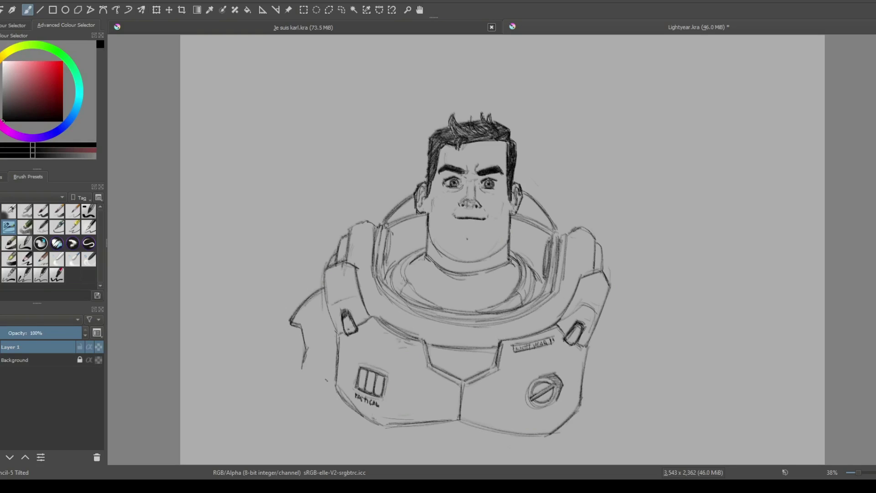
Step: Draw and shade the left underarm area and add a strap buckle beneath the left chest plate
{"action": "mouse_move", "coordinate": [336, 354]}
{"action": "left_mouse_down"}
{"action": "mouse_move", "coordinate": [325, 425]}
{"action": "mouse_move", "coordinate": [337, 415]}
{"action": "mouse_move", "coordinate": [318, 435]}
{"action": "left_mouse_up"}
{"action": "mouse_move", "coordinate": [340, 402]}
{"action": "left_mouse_down"}
{"action": "mouse_move", "coordinate": [320, 436]}
{"action": "mouse_move", "coordinate": [330, 403]}
{"action": "mouse_move", "coordinate": [323, 410]}
{"action": "left_mouse_up"}
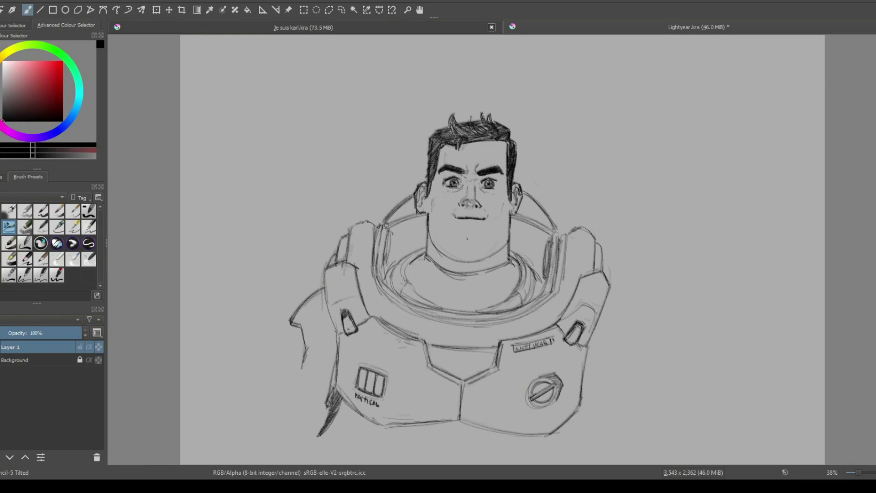
{"action": "left_click_drag", "start_coordinate": [336, 370], "coordinate": [319, 435]}
{"action": "left_click_drag", "start_coordinate": [326, 419], "coordinate": [318, 442]}
{"action": "mouse_move", "coordinate": [347, 408]}
{"action": "left_mouse_down"}
{"action": "mouse_move", "coordinate": [342, 416]}
{"action": "mouse_move", "coordinate": [366, 429]}
{"action": "mouse_move", "coordinate": [349, 418]}
{"action": "mouse_move", "coordinate": [358, 420]}
{"action": "mouse_move", "coordinate": [340, 432]}
{"action": "mouse_move", "coordinate": [352, 427]}
{"action": "mouse_move", "coordinate": [341, 419]}
{"action": "mouse_move", "coordinate": [361, 427]}
{"action": "mouse_move", "coordinate": [340, 417]}
{"action": "mouse_move", "coordinate": [314, 452]}
{"action": "left_mouse_up"}
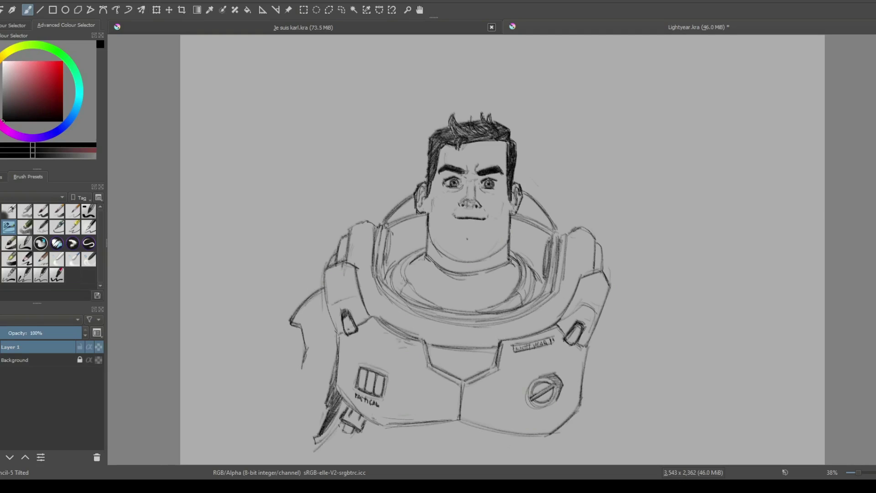
{"action": "left_click_drag", "start_coordinate": [342, 424], "coordinate": [319, 445]}
{"action": "mouse_move", "coordinate": [343, 424]}
{"action": "left_mouse_down"}
{"action": "mouse_move", "coordinate": [319, 446]}
{"action": "mouse_move", "coordinate": [327, 459]}
{"action": "mouse_move", "coordinate": [340, 431]}
{"action": "mouse_move", "coordinate": [347, 436]}
{"action": "mouse_move", "coordinate": [317, 447]}
{"action": "left_mouse_up"}
{"action": "mouse_move", "coordinate": [314, 448]}
{"action": "left_mouse_down"}
{"action": "mouse_move", "coordinate": [311, 458]}
{"action": "mouse_move", "coordinate": [325, 462]}
{"action": "left_mouse_up"}
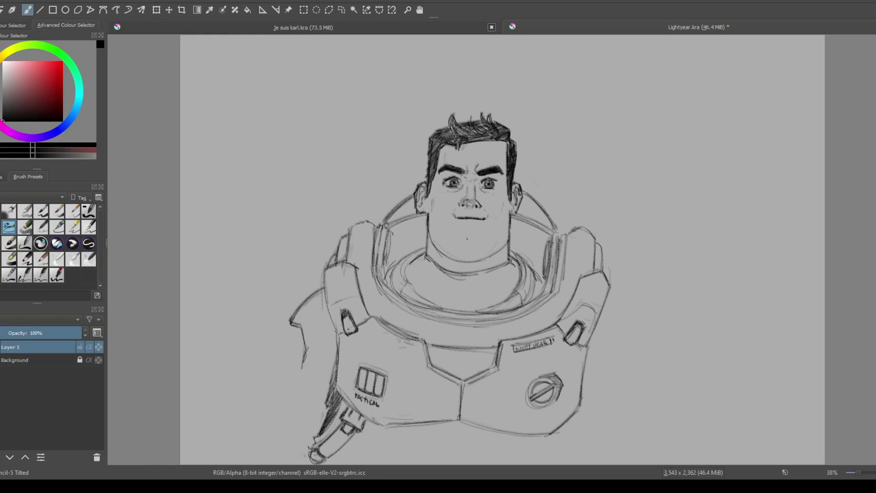
{"action": "mouse_move", "coordinate": [318, 431]}
{"action": "left_mouse_down"}
{"action": "mouse_move", "coordinate": [308, 459]}
{"action": "mouse_move", "coordinate": [312, 452]}
{"action": "left_mouse_up"}
{"action": "key", "text": "ctrl+z"}
{"action": "left_click", "coordinate": [0, 211]}
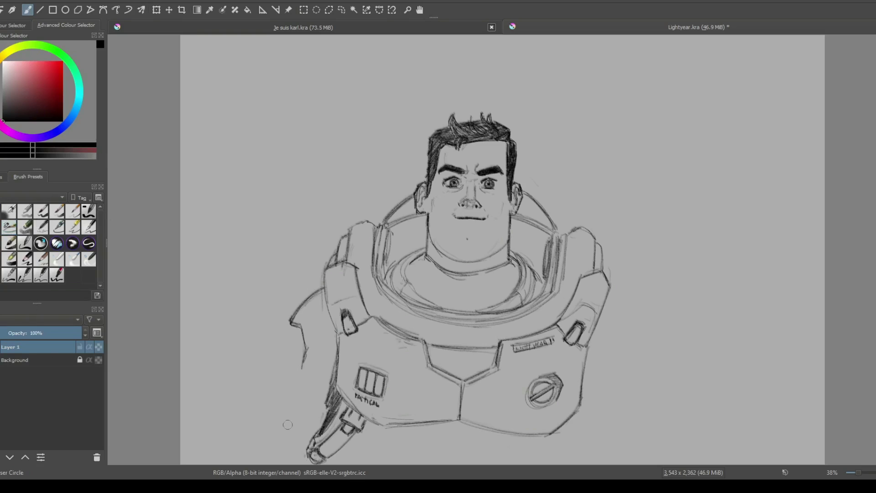
{"action": "mouse_move", "coordinate": [306, 442]}
{"action": "left_mouse_down"}
{"action": "mouse_move", "coordinate": [318, 382]}
{"action": "mouse_move", "coordinate": [250, 384]}
{"action": "mouse_move", "coordinate": [291, 447]}
{"action": "mouse_move", "coordinate": [306, 437]}
{"action": "mouse_move", "coordinate": [308, 451]}
{"action": "mouse_move", "coordinate": [333, 454]}
{"action": "left_mouse_up"}
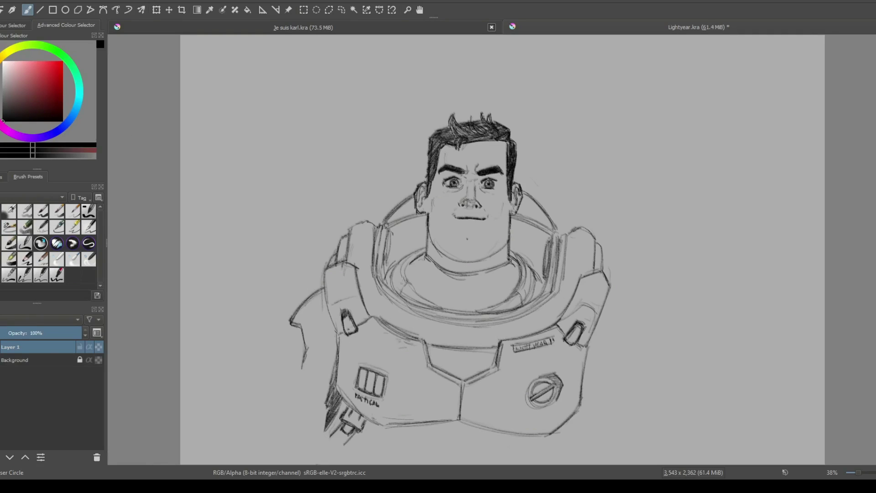
Step: Rotate the whole Layer 1 drawing slightly counterclockwise with the Transform tool
{"action": "left_click", "coordinate": [157, 10]}
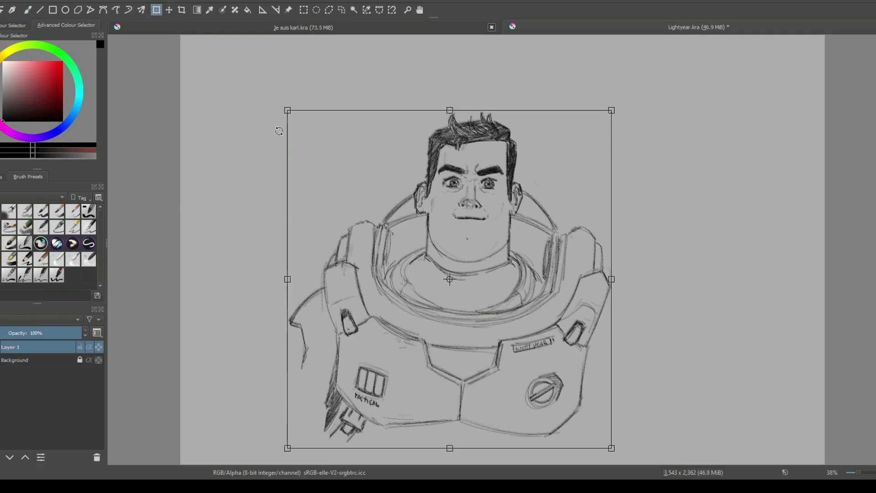
{"action": "left_click_drag", "start_coordinate": [279, 131], "coordinate": [351, 79]}
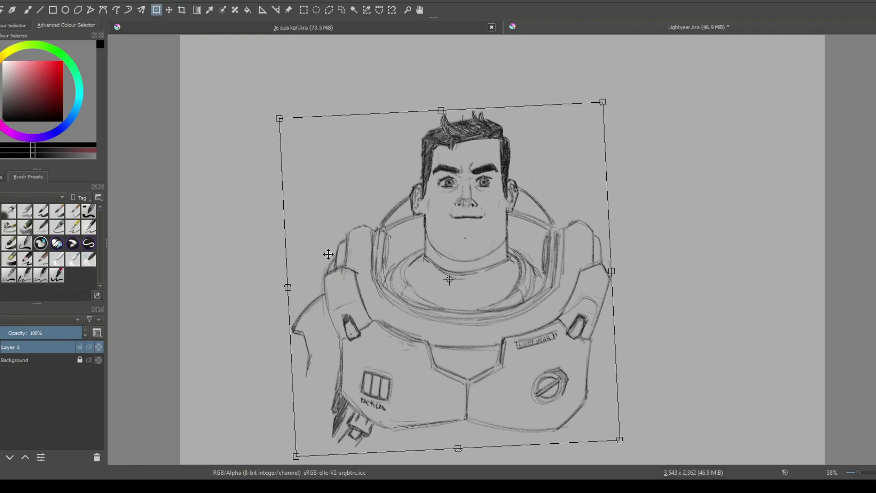
{"action": "key", "text": "b"}
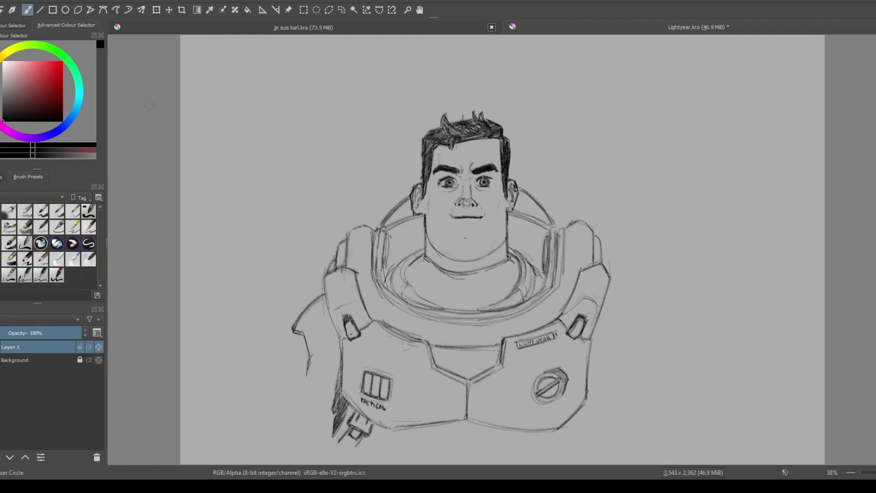
Step: Redraw the hanging strap below the left chest plate with the tilted pencil and darken the underarm edge
{"action": "left_click", "coordinate": [9, 226]}
{"action": "mouse_move", "coordinate": [333, 440]}
{"action": "left_mouse_down"}
{"action": "mouse_move", "coordinate": [340, 454]}
{"action": "mouse_move", "coordinate": [361, 451]}
{"action": "mouse_move", "coordinate": [341, 455]}
{"action": "left_mouse_up"}
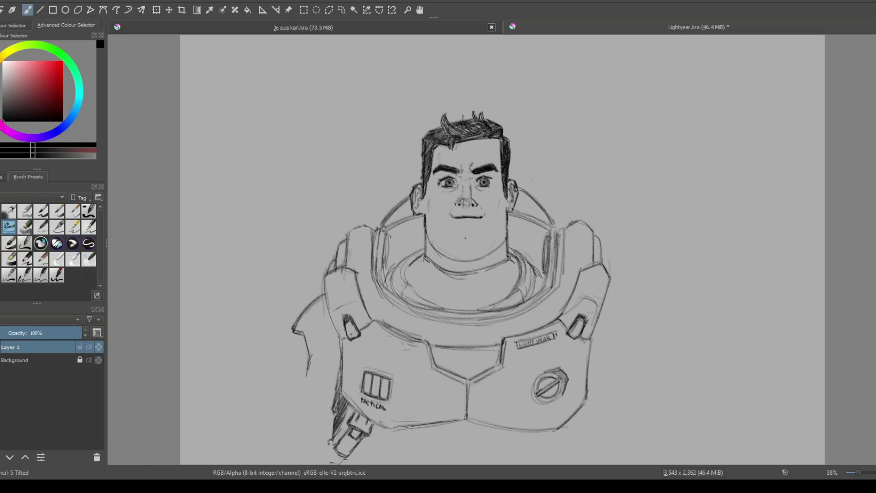
{"action": "mouse_move", "coordinate": [345, 458]}
{"action": "left_mouse_down"}
{"action": "mouse_move", "coordinate": [324, 463]}
{"action": "mouse_move", "coordinate": [328, 452]}
{"action": "left_mouse_up"}
{"action": "left_click_drag", "start_coordinate": [331, 436], "coordinate": [325, 444]}
{"action": "left_click_drag", "start_coordinate": [336, 384], "coordinate": [330, 408]}
Step: Erase the straight left upper-arm line and redraw it as a curved inner contour running down to the underarm
{"action": "left_click_drag", "start_coordinate": [329, 414], "coordinate": [300, 408]}
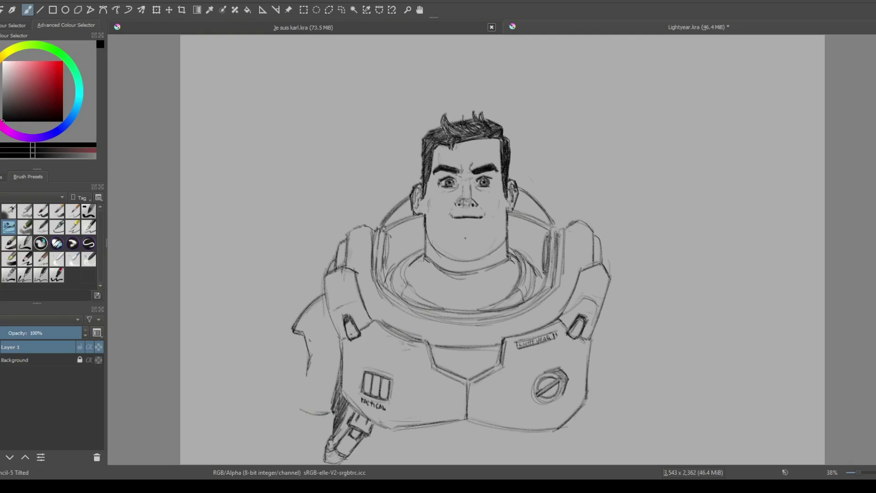
{"action": "key", "text": "e"}
{"action": "left_click_drag", "start_coordinate": [310, 375], "coordinate": [308, 330]}
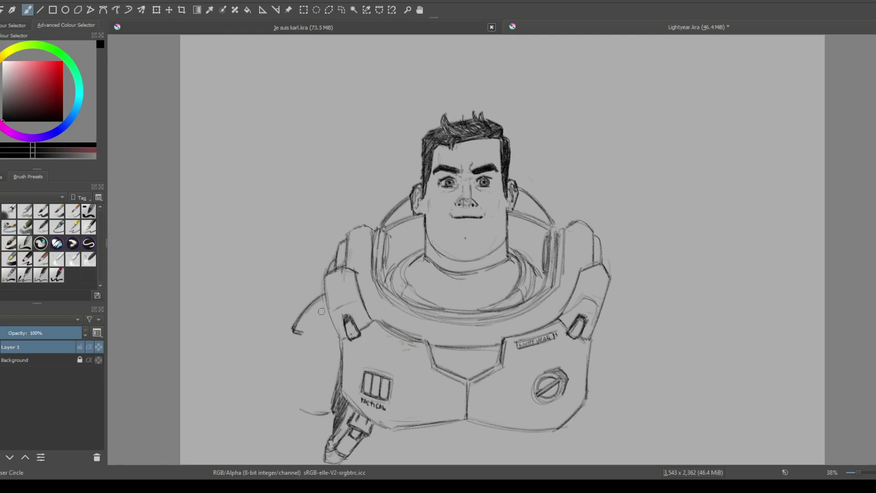
{"action": "left_click", "coordinate": [8, 231]}
{"action": "mouse_move", "coordinate": [304, 336]}
{"action": "left_mouse_down"}
{"action": "mouse_move", "coordinate": [314, 379]}
{"action": "mouse_move", "coordinate": [332, 396]}
{"action": "left_mouse_up"}
{"action": "mouse_move", "coordinate": [314, 361]}
{"action": "left_mouse_down"}
{"action": "mouse_move", "coordinate": [321, 390]}
{"action": "mouse_move", "coordinate": [316, 382]}
{"action": "left_mouse_up"}
{"action": "mouse_move", "coordinate": [317, 353]}
{"action": "left_mouse_down"}
{"action": "mouse_move", "coordinate": [314, 377]}
{"action": "mouse_move", "coordinate": [314, 359]}
{"action": "left_mouse_up"}
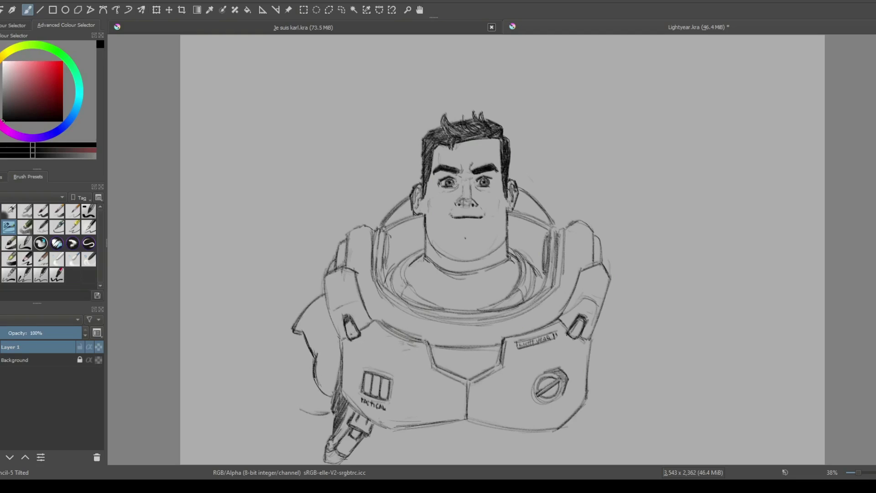
{"action": "left_click_drag", "start_coordinate": [323, 388], "coordinate": [333, 400]}
{"action": "left_click_drag", "start_coordinate": [315, 359], "coordinate": [320, 390]}
Step: Draw the angular armour band around the left upper arm, from the shoulder cap's tip to the elbow
{"action": "mouse_move", "coordinate": [293, 337]}
{"action": "left_mouse_down"}
{"action": "mouse_move", "coordinate": [285, 346]}
{"action": "mouse_move", "coordinate": [298, 382]}
{"action": "left_mouse_up"}
{"action": "key", "text": "ctrl+z"}
{"action": "key", "text": "ctrl+z"}
{"action": "mouse_move", "coordinate": [294, 333]}
{"action": "left_mouse_down"}
{"action": "mouse_move", "coordinate": [284, 349]}
{"action": "mouse_move", "coordinate": [293, 367]}
{"action": "mouse_move", "coordinate": [300, 380]}
{"action": "mouse_move", "coordinate": [312, 373]}
{"action": "mouse_move", "coordinate": [300, 407]}
{"action": "left_mouse_up"}
{"action": "mouse_move", "coordinate": [299, 400]}
{"action": "left_mouse_down"}
{"action": "mouse_move", "coordinate": [305, 411]}
{"action": "mouse_move", "coordinate": [334, 416]}
{"action": "mouse_move", "coordinate": [298, 409]}
{"action": "mouse_move", "coordinate": [304, 414]}
{"action": "left_mouse_up"}
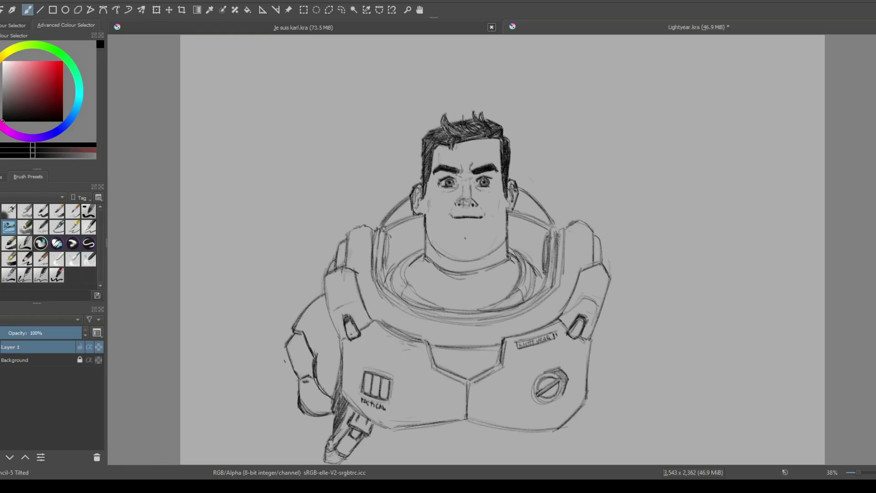
Step: Outline the left forearm sleeve extending diagonally down from the armour band, with a jagged lower edge
{"action": "mouse_move", "coordinate": [290, 360]}
{"action": "left_mouse_down"}
{"action": "mouse_move", "coordinate": [295, 373]}
{"action": "mouse_move", "coordinate": [256, 378]}
{"action": "mouse_move", "coordinate": [233, 403]}
{"action": "left_mouse_up"}
{"action": "key", "text": "ctrl+z"}
{"action": "key", "text": "ctrl+z"}
{"action": "left_click_drag", "start_coordinate": [284, 352], "coordinate": [224, 411]}
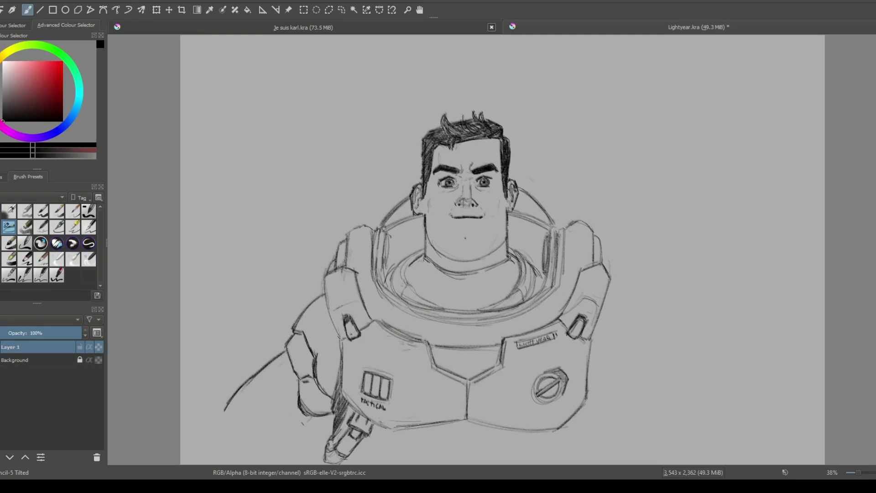
{"action": "left_click_drag", "start_coordinate": [313, 417], "coordinate": [258, 447]}
{"action": "mouse_move", "coordinate": [230, 402]}
{"action": "left_mouse_down"}
{"action": "mouse_move", "coordinate": [224, 419]}
{"action": "mouse_move", "coordinate": [231, 418]}
{"action": "left_mouse_up"}
{"action": "left_click_drag", "start_coordinate": [241, 436], "coordinate": [271, 441]}
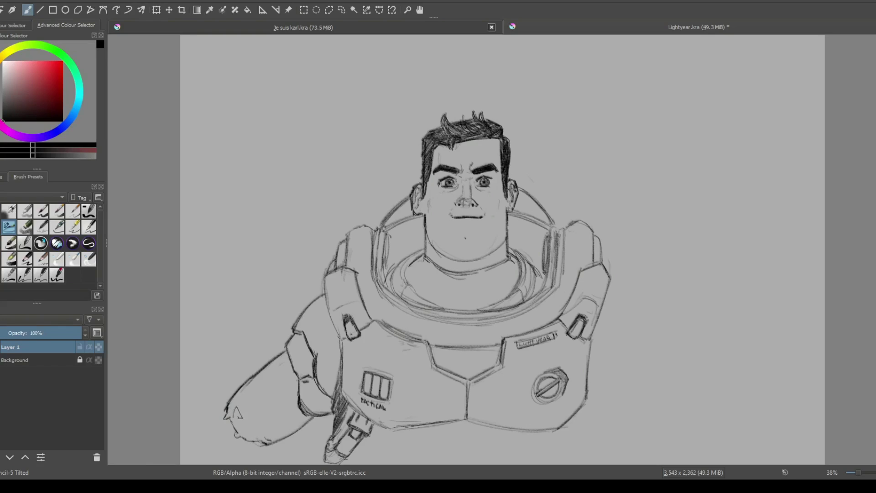
Step: Draw a small triangle, square marks and a shaded oval emblem on the left forearm sleeve
{"action": "left_click_drag", "start_coordinate": [237, 414], "coordinate": [237, 413]}
{"action": "mouse_move", "coordinate": [246, 399]}
{"action": "left_mouse_down"}
{"action": "mouse_move", "coordinate": [249, 413]}
{"action": "mouse_move", "coordinate": [251, 394]}
{"action": "mouse_move", "coordinate": [272, 375]}
{"action": "mouse_move", "coordinate": [276, 391]}
{"action": "mouse_move", "coordinate": [255, 406]}
{"action": "mouse_move", "coordinate": [248, 396]}
{"action": "mouse_move", "coordinate": [271, 383]}
{"action": "mouse_move", "coordinate": [261, 393]}
{"action": "left_mouse_up"}
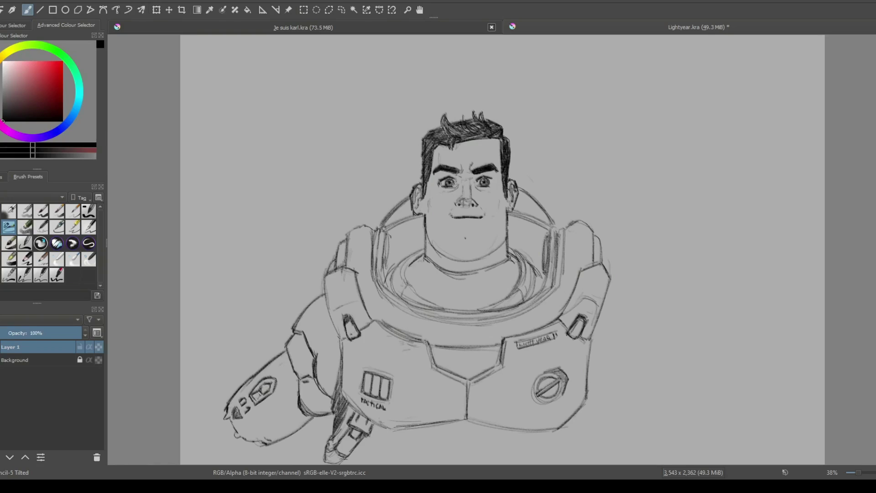
{"action": "left_click_drag", "start_coordinate": [253, 398], "coordinate": [260, 391]}
{"action": "left_click_drag", "start_coordinate": [276, 381], "coordinate": [253, 394]}
Step: Draw the cuff edge at the end of the left forearm and a darkly shaded band around the wrist
{"action": "mouse_move", "coordinate": [227, 405]}
{"action": "left_mouse_down"}
{"action": "mouse_move", "coordinate": [217, 422]}
{"action": "mouse_move", "coordinate": [223, 435]}
{"action": "left_mouse_up"}
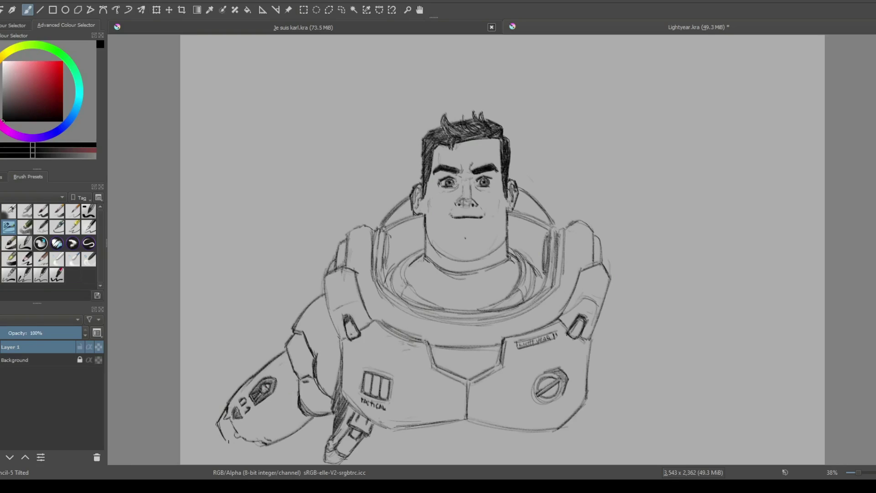
{"action": "left_click_drag", "start_coordinate": [220, 442], "coordinate": [257, 452]}
{"action": "mouse_move", "coordinate": [229, 441]}
{"action": "left_mouse_down"}
{"action": "mouse_move", "coordinate": [265, 458]}
{"action": "mouse_move", "coordinate": [209, 452]}
{"action": "mouse_move", "coordinate": [195, 465]}
{"action": "mouse_move", "coordinate": [237, 449]}
{"action": "mouse_move", "coordinate": [266, 465]}
{"action": "mouse_move", "coordinate": [217, 444]}
{"action": "mouse_move", "coordinate": [244, 452]}
{"action": "left_mouse_up"}
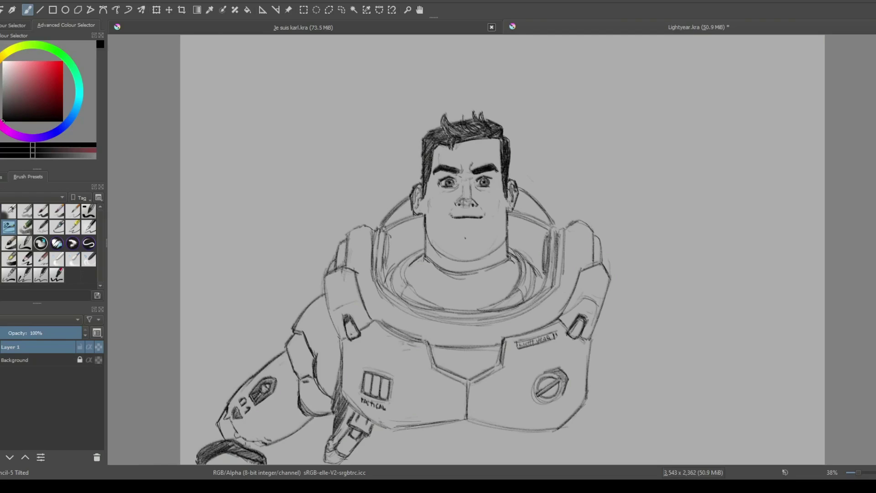
{"action": "left_click_drag", "start_coordinate": [246, 444], "coordinate": [264, 454]}
{"action": "mouse_move", "coordinate": [217, 426]}
{"action": "left_mouse_down"}
{"action": "mouse_move", "coordinate": [210, 445]}
{"action": "mouse_move", "coordinate": [201, 438]}
{"action": "left_mouse_up"}
{"action": "left_click_drag", "start_coordinate": [204, 437], "coordinate": [195, 466]}
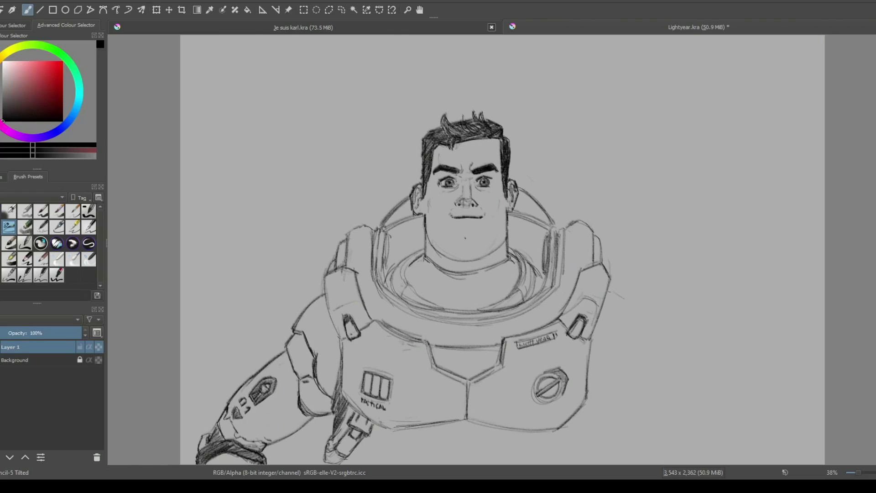
{"action": "mouse_move", "coordinate": [608, 293]}
{"action": "left_mouse_down"}
{"action": "mouse_move", "coordinate": [631, 319]}
{"action": "mouse_move", "coordinate": [620, 303]}
{"action": "left_mouse_up"}
{"action": "left_click_drag", "start_coordinate": [612, 296], "coordinate": [633, 316]}
{"action": "mouse_move", "coordinate": [629, 309]}
{"action": "left_mouse_down"}
{"action": "mouse_move", "coordinate": [637, 321]}
{"action": "mouse_move", "coordinate": [595, 361]}
{"action": "mouse_move", "coordinate": [603, 357]}
{"action": "left_mouse_up"}
{"action": "left_click_drag", "start_coordinate": [614, 343], "coordinate": [598, 372]}
{"action": "left_click_drag", "start_coordinate": [599, 379], "coordinate": [589, 394]}
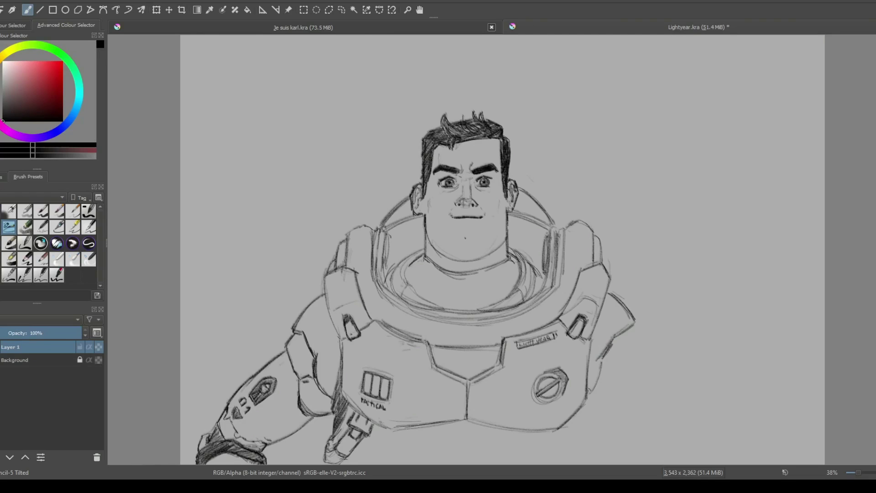
{"action": "left_click_drag", "start_coordinate": [603, 357], "coordinate": [587, 393]}
{"action": "key", "text": "ctrl+z"}
{"action": "key", "text": "ctrl+z"}
{"action": "key", "text": "ctrl+z"}
{"action": "key", "text": "ctrl+z"}
{"action": "key", "text": "ctrl+z"}
{"action": "key", "text": "ctrl+z"}
{"action": "key", "text": "ctrl+z"}
{"action": "key", "text": "ctrl+z"}
{"action": "key", "text": "ctrl+z"}
Step: Draw the right shoulder cap with a pointed outer corner and the segmented armour band on the upper arm below it
{"action": "key", "text": "ctrl+z"}
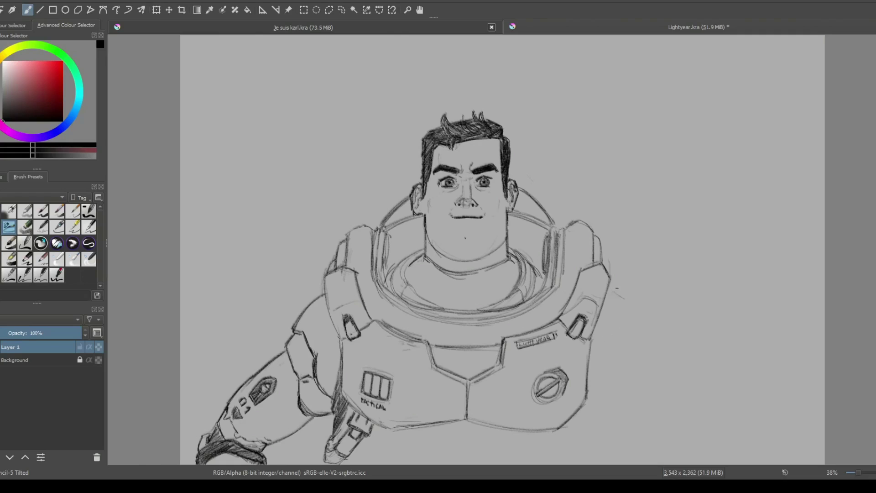
{"action": "mouse_move", "coordinate": [609, 292]}
{"action": "left_mouse_down"}
{"action": "mouse_move", "coordinate": [643, 329]}
{"action": "mouse_move", "coordinate": [637, 323]}
{"action": "left_mouse_up"}
{"action": "key", "text": "ctrl+z"}
{"action": "mouse_move", "coordinate": [641, 330]}
{"action": "left_mouse_down"}
{"action": "mouse_move", "coordinate": [613, 341]}
{"action": "mouse_move", "coordinate": [588, 387]}
{"action": "left_mouse_up"}
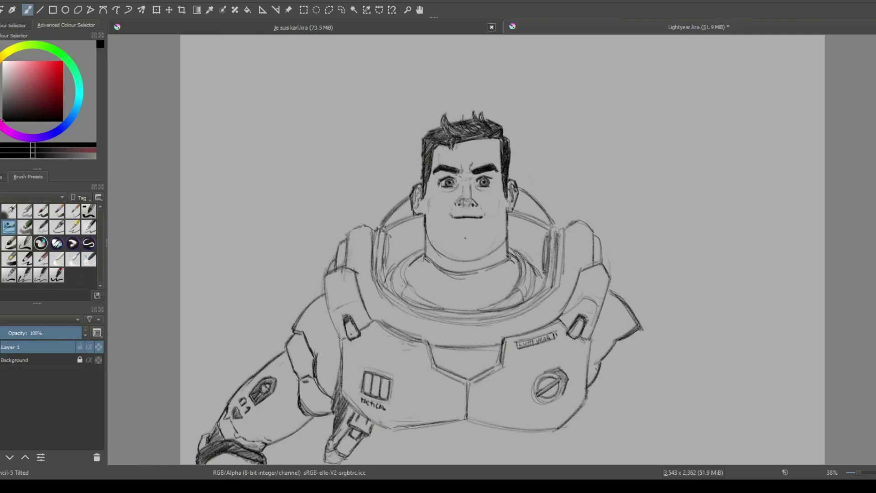
{"action": "mouse_move", "coordinate": [624, 336]}
{"action": "left_mouse_down"}
{"action": "mouse_move", "coordinate": [635, 330]}
{"action": "mouse_move", "coordinate": [642, 352]}
{"action": "mouse_move", "coordinate": [641, 343]}
{"action": "mouse_move", "coordinate": [635, 354]}
{"action": "mouse_move", "coordinate": [644, 354]}
{"action": "mouse_move", "coordinate": [609, 381]}
{"action": "mouse_move", "coordinate": [601, 403]}
{"action": "mouse_move", "coordinate": [586, 402]}
{"action": "left_mouse_up"}
{"action": "mouse_move", "coordinate": [588, 404]}
{"action": "left_mouse_down"}
{"action": "mouse_move", "coordinate": [603, 403]}
{"action": "mouse_move", "coordinate": [587, 403]}
{"action": "mouse_move", "coordinate": [610, 382]}
{"action": "left_mouse_up"}
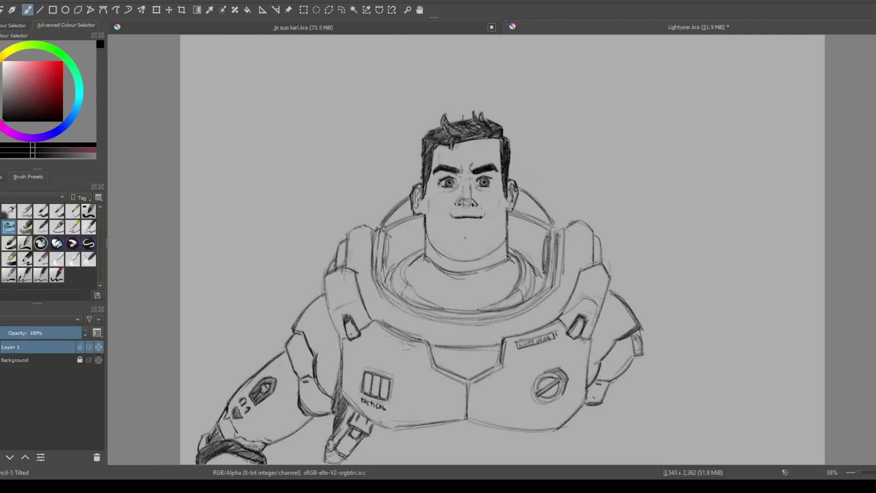
{"action": "left_click_drag", "start_coordinate": [600, 404], "coordinate": [645, 356]}
Step: Draw a buckled strap below the right chest plate and shade the underarm area beside it
{"action": "mouse_move", "coordinate": [561, 428]}
{"action": "left_mouse_down"}
{"action": "mouse_move", "coordinate": [566, 438]}
{"action": "mouse_move", "coordinate": [579, 436]}
{"action": "mouse_move", "coordinate": [568, 439]}
{"action": "mouse_move", "coordinate": [580, 432]}
{"action": "mouse_move", "coordinate": [565, 438]}
{"action": "left_mouse_up"}
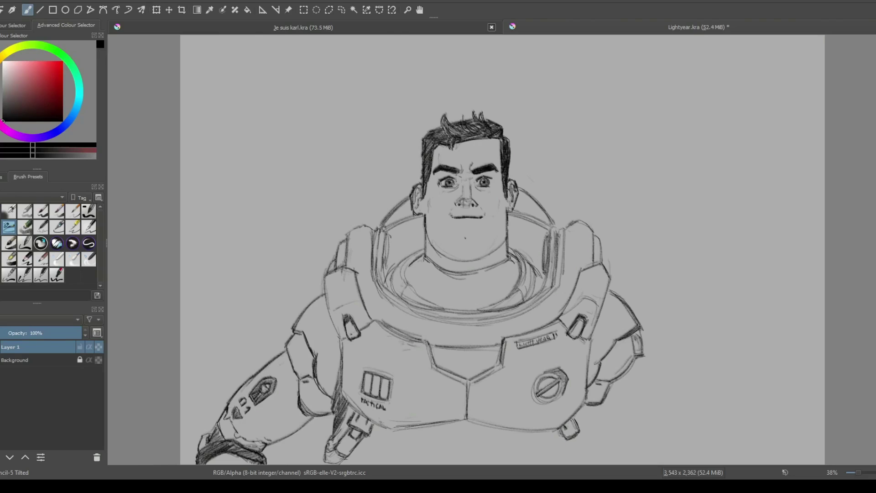
{"action": "mouse_move", "coordinate": [566, 450]}
{"action": "left_mouse_down"}
{"action": "mouse_move", "coordinate": [574, 443]}
{"action": "mouse_move", "coordinate": [589, 455]}
{"action": "mouse_move", "coordinate": [576, 464]}
{"action": "mouse_move", "coordinate": [590, 462]}
{"action": "left_mouse_up"}
{"action": "left_click_drag", "start_coordinate": [591, 456], "coordinate": [582, 464]}
{"action": "mouse_move", "coordinate": [582, 422]}
{"action": "left_mouse_down"}
{"action": "mouse_move", "coordinate": [587, 454]}
{"action": "mouse_move", "coordinate": [586, 404]}
{"action": "mouse_move", "coordinate": [582, 416]}
{"action": "left_mouse_up"}
{"action": "left_click_drag", "start_coordinate": [590, 410], "coordinate": [582, 428]}
Step: Outline the right forearm sleeve below the armour band, with a jagged lower edge and an angular inner panel
{"action": "mouse_move", "coordinate": [591, 419]}
{"action": "left_mouse_down"}
{"action": "mouse_move", "coordinate": [583, 436]}
{"action": "mouse_move", "coordinate": [590, 448]}
{"action": "mouse_move", "coordinate": [589, 415]}
{"action": "mouse_move", "coordinate": [605, 402]}
{"action": "left_mouse_up"}
{"action": "mouse_move", "coordinate": [614, 384]}
{"action": "left_mouse_down"}
{"action": "mouse_move", "coordinate": [604, 401]}
{"action": "mouse_move", "coordinate": [614, 434]}
{"action": "mouse_move", "coordinate": [662, 439]}
{"action": "left_mouse_up"}
{"action": "left_click_drag", "start_coordinate": [640, 413], "coordinate": [644, 413]}
{"action": "left_click_drag", "start_coordinate": [619, 386], "coordinate": [648, 416]}
{"action": "mouse_move", "coordinate": [644, 357]}
{"action": "left_mouse_down"}
{"action": "mouse_move", "coordinate": [663, 403]}
{"action": "mouse_move", "coordinate": [657, 410]}
{"action": "mouse_move", "coordinate": [664, 408]}
{"action": "mouse_move", "coordinate": [647, 416]}
{"action": "left_mouse_up"}
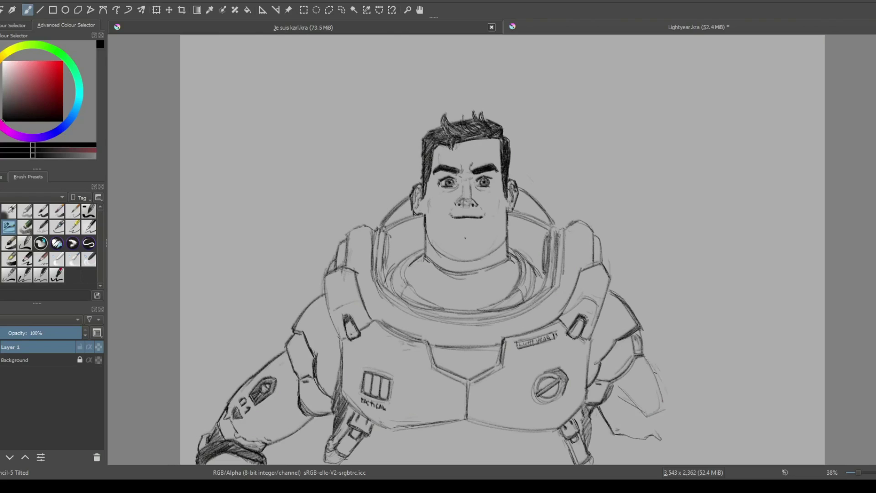
Step: Strengthen the right arm's outer contour and add the curved cuff with a dark shaded wrist band
{"action": "mouse_move", "coordinate": [645, 355]}
{"action": "left_mouse_down"}
{"action": "mouse_move", "coordinate": [675, 420]}
{"action": "mouse_move", "coordinate": [664, 427]}
{"action": "mouse_move", "coordinate": [672, 432]}
{"action": "mouse_move", "coordinate": [657, 431]}
{"action": "left_mouse_up"}
{"action": "mouse_move", "coordinate": [670, 396]}
{"action": "left_mouse_down"}
{"action": "mouse_move", "coordinate": [684, 439]}
{"action": "mouse_move", "coordinate": [664, 462]}
{"action": "left_mouse_up"}
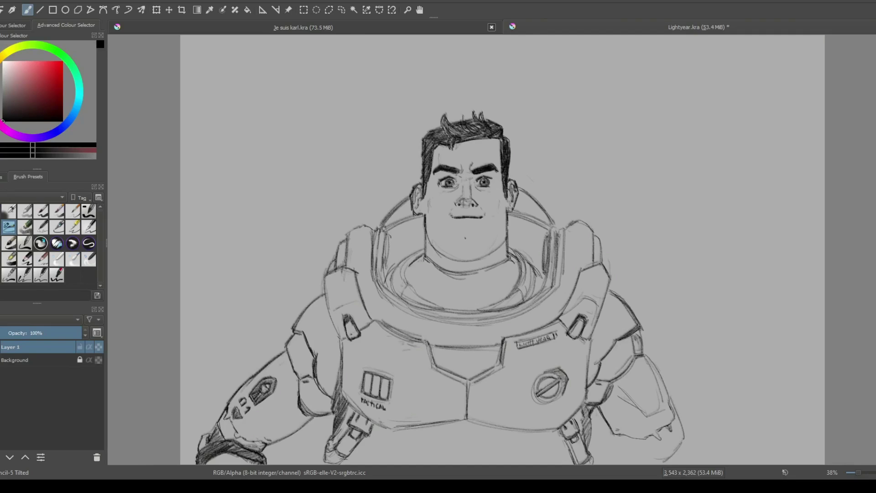
{"action": "mouse_move", "coordinate": [622, 435]}
{"action": "left_mouse_down"}
{"action": "mouse_move", "coordinate": [631, 459]}
{"action": "mouse_move", "coordinate": [683, 456]}
{"action": "mouse_move", "coordinate": [673, 456]}
{"action": "mouse_move", "coordinate": [692, 463]}
{"action": "left_mouse_up"}
{"action": "left_click_drag", "start_coordinate": [697, 458], "coordinate": [694, 465]}
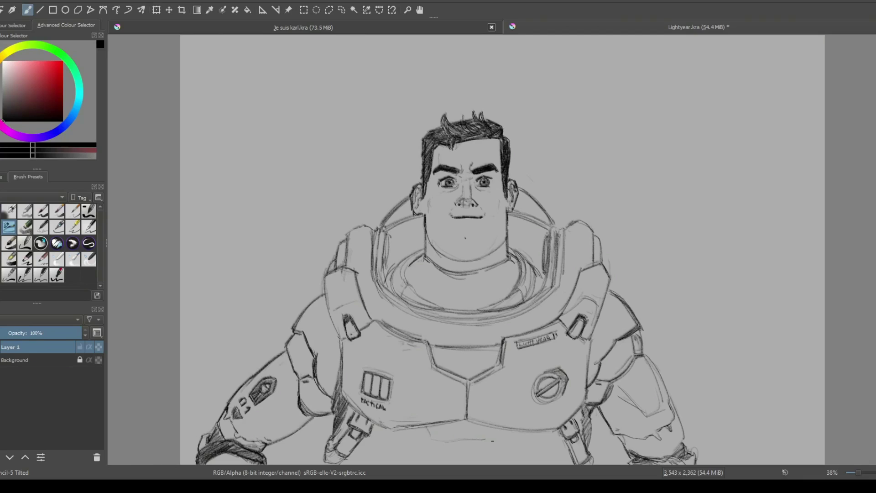
Step: Draw the abdomen panel below the chest's centre line and a curved waist line beneath it
{"action": "mouse_move", "coordinate": [492, 441]}
{"action": "left_mouse_down"}
{"action": "mouse_move", "coordinate": [442, 441]}
{"action": "mouse_move", "coordinate": [503, 426]}
{"action": "left_mouse_up"}
{"action": "left_click_drag", "start_coordinate": [499, 426], "coordinate": [468, 420]}
{"action": "left_click_drag", "start_coordinate": [489, 459], "coordinate": [430, 459]}
{"action": "key", "text": "ctrl+z"}
{"action": "left_click_drag", "start_coordinate": [503, 461], "coordinate": [455, 462]}
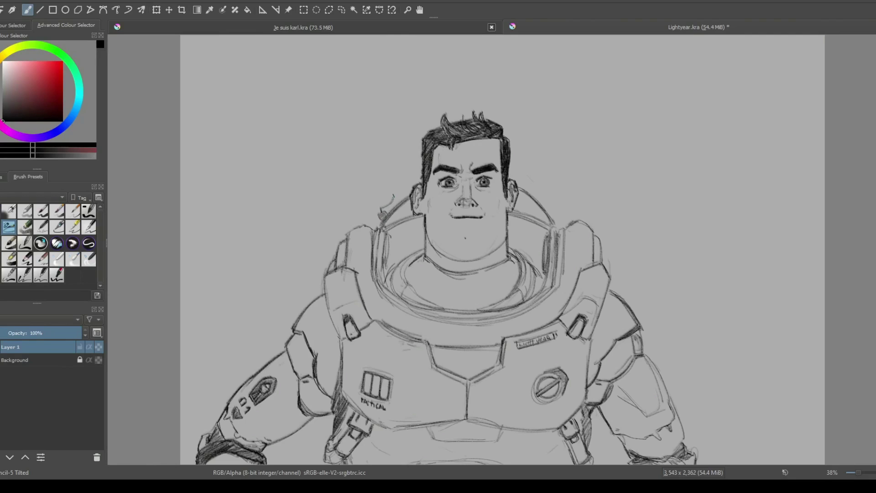
Step: Sketch a small cat's collar and upper body behind the suit's left shoulder
{"action": "mouse_move", "coordinate": [397, 199]}
{"action": "left_mouse_down"}
{"action": "mouse_move", "coordinate": [382, 212]}
{"action": "mouse_move", "coordinate": [365, 204]}
{"action": "mouse_move", "coordinate": [380, 213]}
{"action": "left_mouse_up"}
{"action": "left_click_drag", "start_coordinate": [378, 210], "coordinate": [367, 212]}
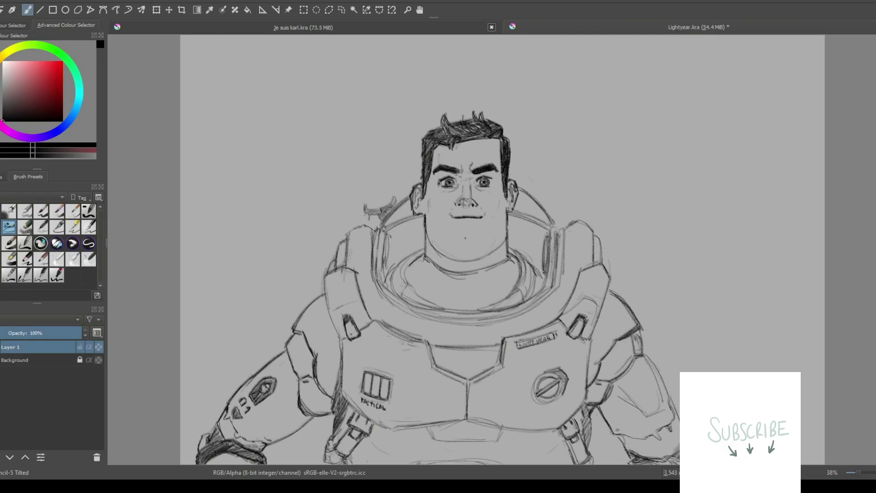
{"action": "left_click_drag", "start_coordinate": [363, 218], "coordinate": [361, 227]}
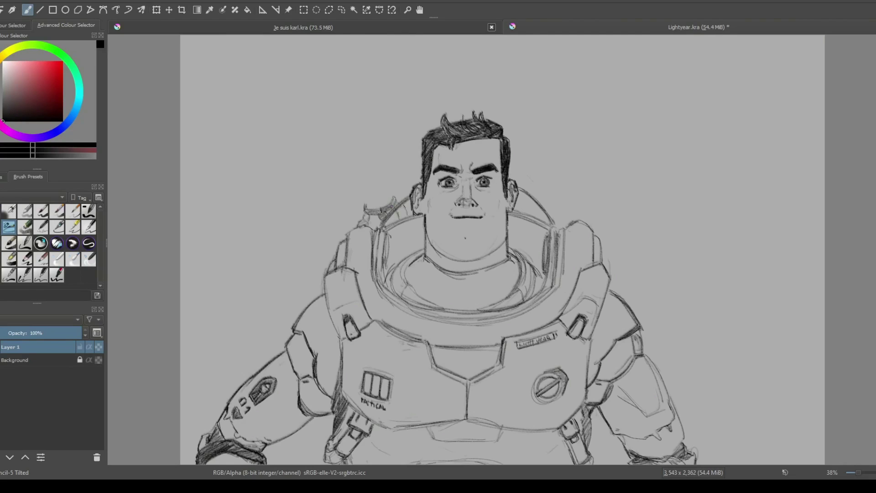
{"action": "left_click_drag", "start_coordinate": [407, 213], "coordinate": [396, 215]}
Step: Outline the cat's rounded head above its collar and begin marking the nose
{"action": "left_click_drag", "start_coordinate": [394, 197], "coordinate": [353, 201]}
{"action": "left_click_drag", "start_coordinate": [358, 204], "coordinate": [345, 190]}
{"action": "mouse_move", "coordinate": [353, 201]}
{"action": "left_mouse_down"}
{"action": "mouse_move", "coordinate": [344, 189]}
{"action": "mouse_move", "coordinate": [354, 154]}
{"action": "mouse_move", "coordinate": [348, 169]}
{"action": "mouse_move", "coordinate": [379, 147]}
{"action": "mouse_move", "coordinate": [365, 150]}
{"action": "mouse_move", "coordinate": [404, 174]}
{"action": "mouse_move", "coordinate": [409, 182]}
{"action": "mouse_move", "coordinate": [392, 197]}
{"action": "mouse_move", "coordinate": [398, 191]}
{"action": "left_mouse_up"}
{"action": "left_click_drag", "start_coordinate": [385, 177], "coordinate": [385, 181]}
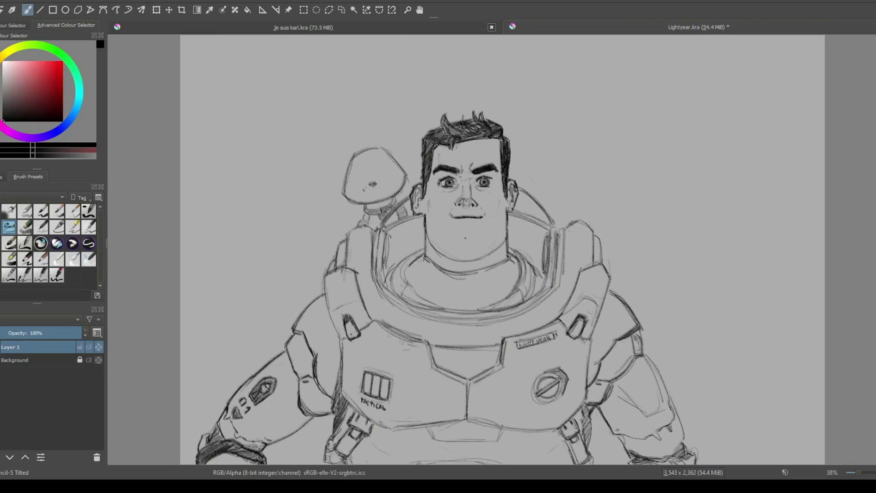
Step: Draw the cat's nose, muzzle and two large shaded eyes, and add a marking on its forehead
{"action": "mouse_move", "coordinate": [369, 184]}
{"action": "left_mouse_down"}
{"action": "mouse_move", "coordinate": [365, 195]}
{"action": "mouse_move", "coordinate": [379, 192]}
{"action": "left_mouse_up"}
{"action": "left_click_drag", "start_coordinate": [368, 183], "coordinate": [365, 196]}
{"action": "mouse_move", "coordinate": [365, 184]}
{"action": "left_mouse_down"}
{"action": "mouse_move", "coordinate": [356, 179]}
{"action": "mouse_move", "coordinate": [366, 170]}
{"action": "mouse_move", "coordinate": [356, 172]}
{"action": "mouse_move", "coordinate": [367, 182]}
{"action": "mouse_move", "coordinate": [391, 169]}
{"action": "mouse_move", "coordinate": [384, 178]}
{"action": "mouse_move", "coordinate": [391, 163]}
{"action": "mouse_move", "coordinate": [362, 167]}
{"action": "mouse_move", "coordinate": [365, 175]}
{"action": "left_mouse_up"}
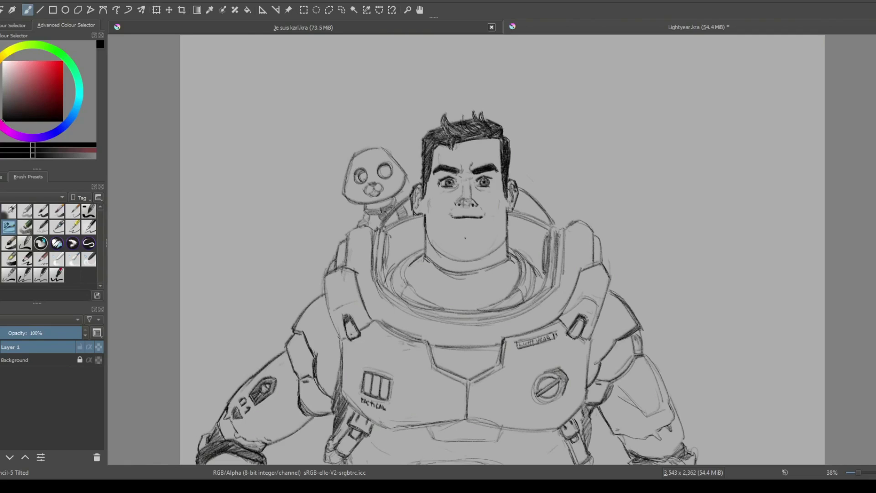
{"action": "key", "text": "ctrl+z"}
{"action": "left_click_drag", "start_coordinate": [378, 169], "coordinate": [381, 165]}
{"action": "left_click_drag", "start_coordinate": [371, 150], "coordinate": [363, 154]}
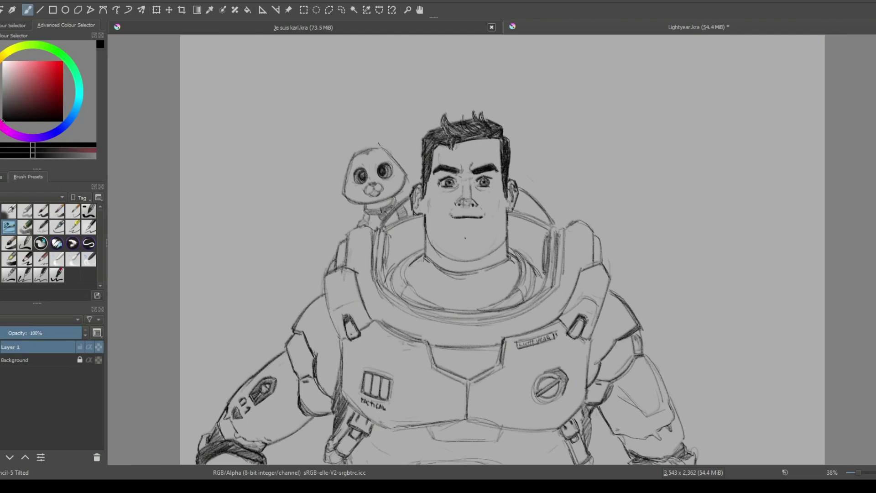
Step: Draw two pointed ears on top of the cat's head
{"action": "mouse_move", "coordinate": [379, 147]}
{"action": "left_mouse_down"}
{"action": "mouse_move", "coordinate": [398, 132]}
{"action": "mouse_move", "coordinate": [388, 136]}
{"action": "mouse_move", "coordinate": [395, 131]}
{"action": "mouse_move", "coordinate": [397, 143]}
{"action": "mouse_move", "coordinate": [399, 135]}
{"action": "mouse_move", "coordinate": [356, 150]}
{"action": "mouse_move", "coordinate": [336, 142]}
{"action": "mouse_move", "coordinate": [346, 172]}
{"action": "left_mouse_up"}
{"action": "key", "text": "ctrl+z"}
{"action": "key", "text": "ctrl+z"}
{"action": "key", "text": "ctrl+z"}
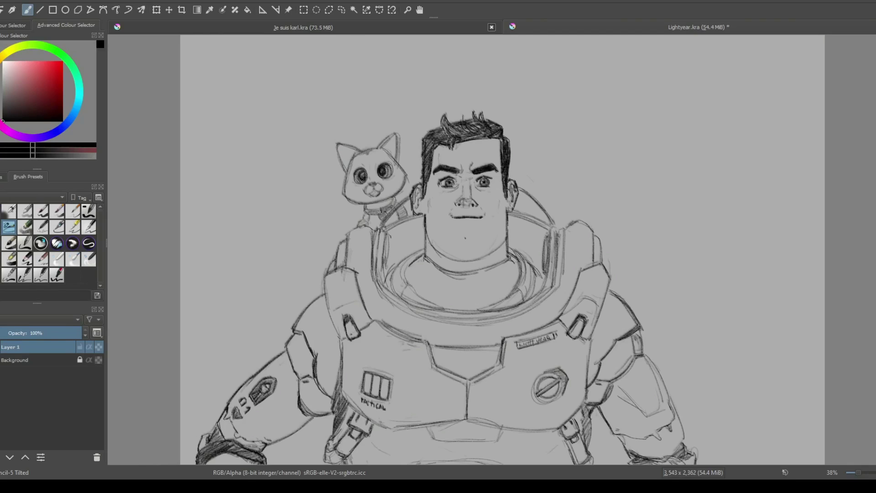
Step: Refine the cat's two ears with inner ear lines and add a stroke to its upper body
{"action": "mouse_move", "coordinate": [337, 149]}
{"action": "left_mouse_down"}
{"action": "mouse_move", "coordinate": [345, 170]}
{"action": "mouse_move", "coordinate": [355, 152]}
{"action": "left_mouse_up"}
{"action": "left_click_drag", "start_coordinate": [351, 158], "coordinate": [344, 163]}
{"action": "left_click_drag", "start_coordinate": [350, 152], "coordinate": [341, 162]}
{"action": "left_click_drag", "start_coordinate": [395, 152], "coordinate": [389, 158]}
{"action": "left_click_drag", "start_coordinate": [394, 147], "coordinate": [385, 148]}
{"action": "left_click_drag", "start_coordinate": [395, 137], "coordinate": [385, 147]}
{"action": "left_click_drag", "start_coordinate": [364, 217], "coordinate": [357, 227]}
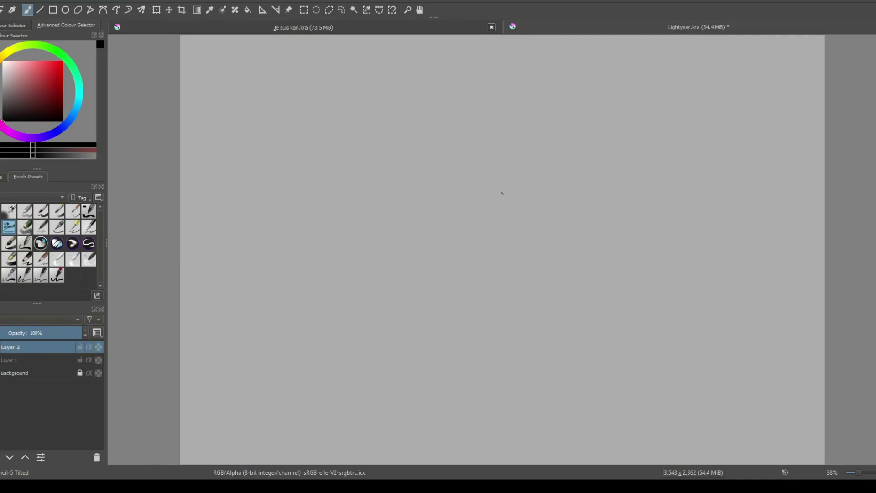
Step: On the empty Layer 2 with Layer 1 hidden, sketch a small Buzz head with facial features, dark hood and chin
{"action": "left_click_drag", "start_coordinate": [502, 193], "coordinate": [506, 187]}
{"action": "mouse_move", "coordinate": [482, 196]}
{"action": "left_mouse_down"}
{"action": "mouse_move", "coordinate": [502, 199]}
{"action": "mouse_move", "coordinate": [495, 198]}
{"action": "left_mouse_up"}
{"action": "mouse_move", "coordinate": [484, 184]}
{"action": "left_mouse_down"}
{"action": "mouse_move", "coordinate": [480, 196]}
{"action": "mouse_move", "coordinate": [506, 196]}
{"action": "mouse_move", "coordinate": [503, 182]}
{"action": "left_mouse_up"}
{"action": "left_click_drag", "start_coordinate": [504, 187], "coordinate": [502, 214]}
{"action": "mouse_move", "coordinate": [503, 200]}
{"action": "left_mouse_down"}
{"action": "mouse_move", "coordinate": [503, 216]}
{"action": "mouse_move", "coordinate": [504, 204]}
{"action": "left_mouse_up"}
{"action": "mouse_move", "coordinate": [506, 190]}
{"action": "left_mouse_down"}
{"action": "mouse_move", "coordinate": [503, 201]}
{"action": "mouse_move", "coordinate": [497, 190]}
{"action": "left_mouse_up"}
{"action": "left_click_drag", "start_coordinate": [491, 187], "coordinate": [474, 208]}
{"action": "mouse_move", "coordinate": [475, 209]}
{"action": "left_mouse_down"}
{"action": "mouse_move", "coordinate": [472, 216]}
{"action": "mouse_move", "coordinate": [496, 225]}
{"action": "left_mouse_up"}
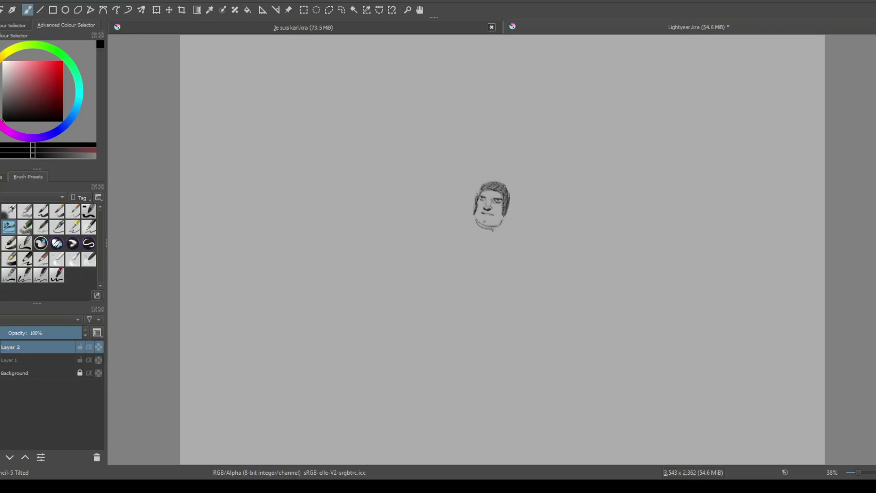
Step: Sketch the neck below the chin, the suit's rounded shoulder beside the head and its shaded arm opening
{"action": "mouse_move", "coordinate": [504, 220]}
{"action": "left_mouse_down"}
{"action": "mouse_move", "coordinate": [478, 223]}
{"action": "mouse_move", "coordinate": [498, 235]}
{"action": "mouse_move", "coordinate": [503, 224]}
{"action": "left_mouse_up"}
{"action": "mouse_move", "coordinate": [474, 210]}
{"action": "left_mouse_down"}
{"action": "mouse_move", "coordinate": [460, 220]}
{"action": "mouse_move", "coordinate": [474, 211]}
{"action": "mouse_move", "coordinate": [484, 242]}
{"action": "left_mouse_up"}
{"action": "mouse_move", "coordinate": [474, 221]}
{"action": "left_mouse_down"}
{"action": "mouse_move", "coordinate": [484, 241]}
{"action": "mouse_move", "coordinate": [506, 235]}
{"action": "mouse_move", "coordinate": [507, 218]}
{"action": "mouse_move", "coordinate": [474, 198]}
{"action": "mouse_move", "coordinate": [467, 209]}
{"action": "mouse_move", "coordinate": [479, 187]}
{"action": "mouse_move", "coordinate": [450, 203]}
{"action": "mouse_move", "coordinate": [447, 218]}
{"action": "mouse_move", "coordinate": [457, 227]}
{"action": "mouse_move", "coordinate": [446, 213]}
{"action": "mouse_move", "coordinate": [442, 222]}
{"action": "mouse_move", "coordinate": [460, 250]}
{"action": "mouse_move", "coordinate": [458, 238]}
{"action": "mouse_move", "coordinate": [452, 251]}
{"action": "mouse_move", "coordinate": [448, 241]}
{"action": "mouse_move", "coordinate": [451, 247]}
{"action": "mouse_move", "coordinate": [447, 233]}
{"action": "mouse_move", "coordinate": [459, 227]}
{"action": "mouse_move", "coordinate": [463, 235]}
{"action": "mouse_move", "coordinate": [452, 250]}
{"action": "left_mouse_up"}
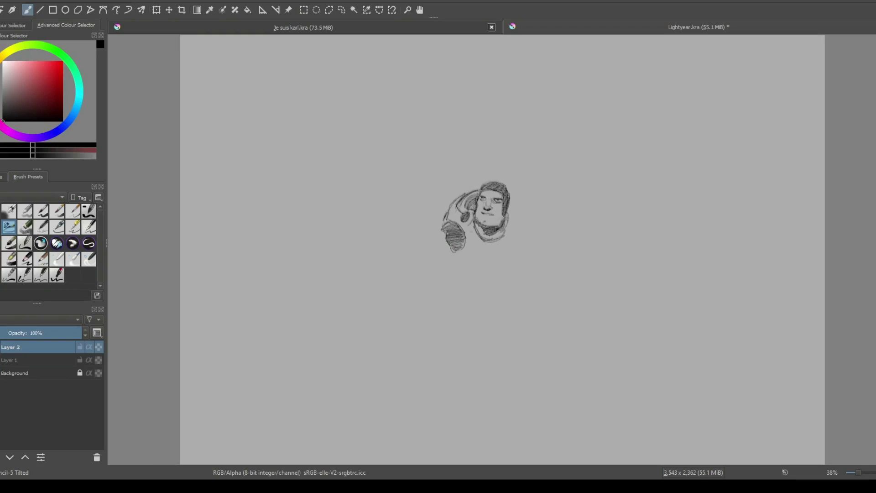
Step: Draw the suit's neck ring and rounded chest plate with small chest buttons
{"action": "left_click_drag", "start_coordinate": [475, 222], "coordinate": [475, 243]}
{"action": "mouse_move", "coordinate": [469, 241]}
{"action": "left_mouse_down"}
{"action": "mouse_move", "coordinate": [466, 262]}
{"action": "mouse_move", "coordinate": [481, 261]}
{"action": "mouse_move", "coordinate": [467, 265]}
{"action": "mouse_move", "coordinate": [506, 243]}
{"action": "mouse_move", "coordinate": [515, 215]}
{"action": "mouse_move", "coordinate": [512, 235]}
{"action": "mouse_move", "coordinate": [516, 229]}
{"action": "mouse_move", "coordinate": [502, 242]}
{"action": "left_mouse_up"}
{"action": "mouse_move", "coordinate": [510, 220]}
{"action": "left_mouse_down"}
{"action": "mouse_move", "coordinate": [500, 243]}
{"action": "mouse_move", "coordinate": [476, 235]}
{"action": "mouse_move", "coordinate": [492, 271]}
{"action": "left_mouse_up"}
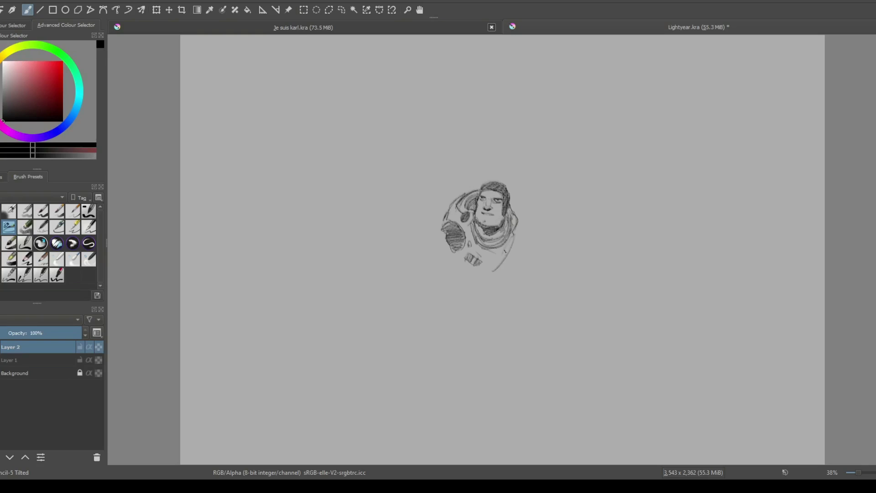
{"action": "left_click_drag", "start_coordinate": [512, 242], "coordinate": [504, 261]}
{"action": "mouse_move", "coordinate": [450, 246]}
{"action": "left_mouse_down"}
{"action": "mouse_move", "coordinate": [466, 260]}
{"action": "mouse_move", "coordinate": [455, 269]}
{"action": "mouse_move", "coordinate": [493, 274]}
{"action": "mouse_move", "coordinate": [515, 244]}
{"action": "left_mouse_up"}
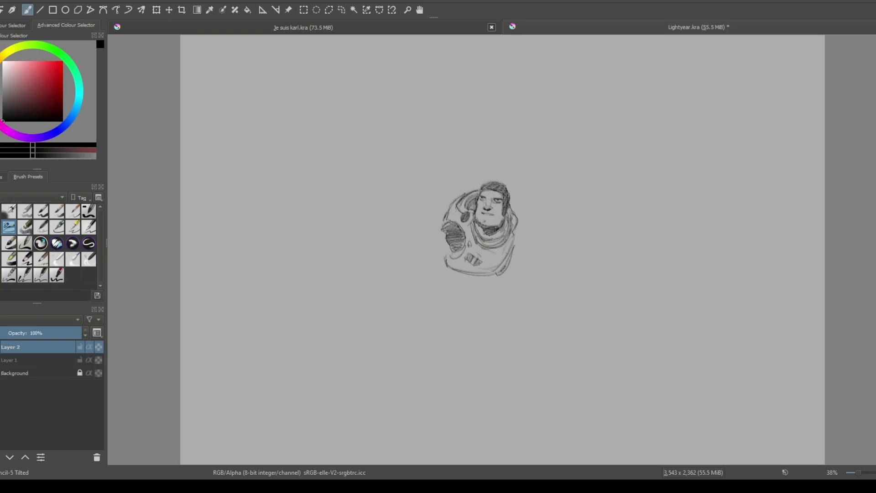
Step: Sketch the upper arm from the shaded opening, a shaded waist band under the chest and the opposite shoulder
{"action": "left_click_drag", "start_coordinate": [487, 275], "coordinate": [497, 273]}
{"action": "left_click_drag", "start_coordinate": [444, 254], "coordinate": [441, 263]}
{"action": "mouse_move", "coordinate": [454, 233]}
{"action": "left_mouse_down"}
{"action": "mouse_move", "coordinate": [444, 251]}
{"action": "mouse_move", "coordinate": [436, 233]}
{"action": "mouse_move", "coordinate": [416, 253]}
{"action": "mouse_move", "coordinate": [450, 261]}
{"action": "mouse_move", "coordinate": [419, 249]}
{"action": "left_mouse_up"}
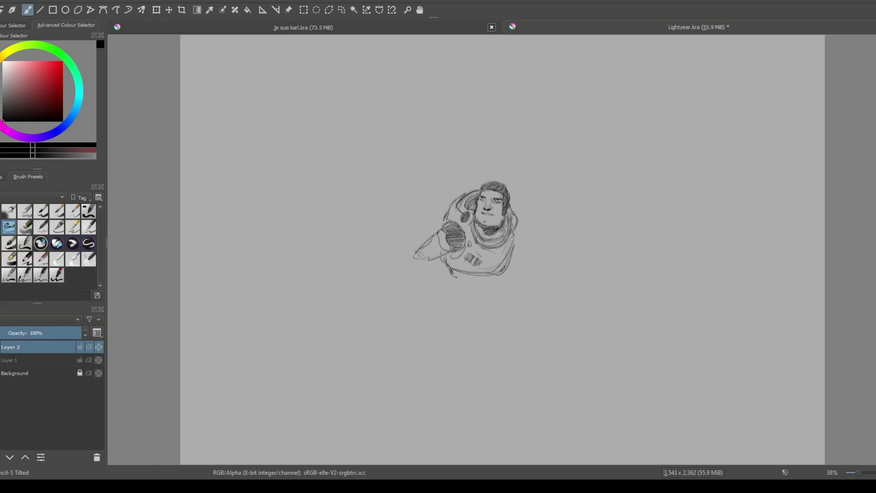
{"action": "left_click_drag", "start_coordinate": [453, 275], "coordinate": [490, 281]}
{"action": "mouse_move", "coordinate": [479, 281]}
{"action": "left_mouse_down"}
{"action": "mouse_move", "coordinate": [495, 278]}
{"action": "mouse_move", "coordinate": [451, 273]}
{"action": "mouse_move", "coordinate": [477, 282]}
{"action": "left_mouse_up"}
{"action": "left_click_drag", "start_coordinate": [510, 236], "coordinate": [522, 249]}
{"action": "mouse_move", "coordinate": [521, 235]}
{"action": "left_mouse_down"}
{"action": "mouse_move", "coordinate": [517, 256]}
{"action": "mouse_move", "coordinate": [521, 247]}
{"action": "mouse_move", "coordinate": [512, 251]}
{"action": "left_mouse_up"}
{"action": "left_click_drag", "start_coordinate": [518, 249], "coordinate": [510, 258]}
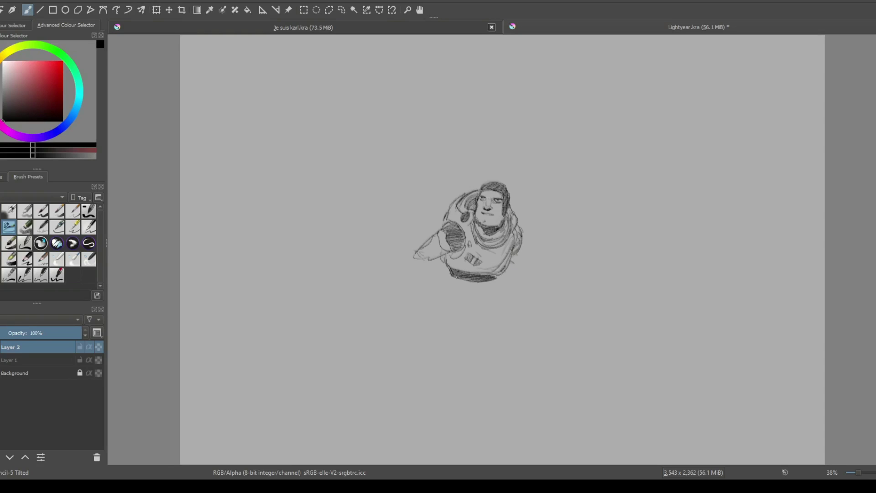
Step: Draw the hips and pelvis below the waist band, undoing the stray stroke for the raised leg
{"action": "left_click_drag", "start_coordinate": [453, 273], "coordinate": [444, 279]}
{"action": "mouse_move", "coordinate": [444, 272]}
{"action": "left_mouse_down"}
{"action": "mouse_move", "coordinate": [495, 282]}
{"action": "mouse_move", "coordinate": [470, 278]}
{"action": "mouse_move", "coordinate": [478, 288]}
{"action": "mouse_move", "coordinate": [456, 288]}
{"action": "mouse_move", "coordinate": [471, 308]}
{"action": "mouse_move", "coordinate": [447, 292]}
{"action": "mouse_move", "coordinate": [461, 312]}
{"action": "left_mouse_up"}
{"action": "left_click_drag", "start_coordinate": [470, 303], "coordinate": [475, 312]}
{"action": "mouse_move", "coordinate": [466, 309]}
{"action": "left_mouse_down"}
{"action": "mouse_move", "coordinate": [461, 313]}
{"action": "mouse_move", "coordinate": [493, 307]}
{"action": "mouse_move", "coordinate": [498, 286]}
{"action": "mouse_move", "coordinate": [486, 310]}
{"action": "mouse_move", "coordinate": [525, 302]}
{"action": "mouse_move", "coordinate": [518, 307]}
{"action": "left_mouse_up"}
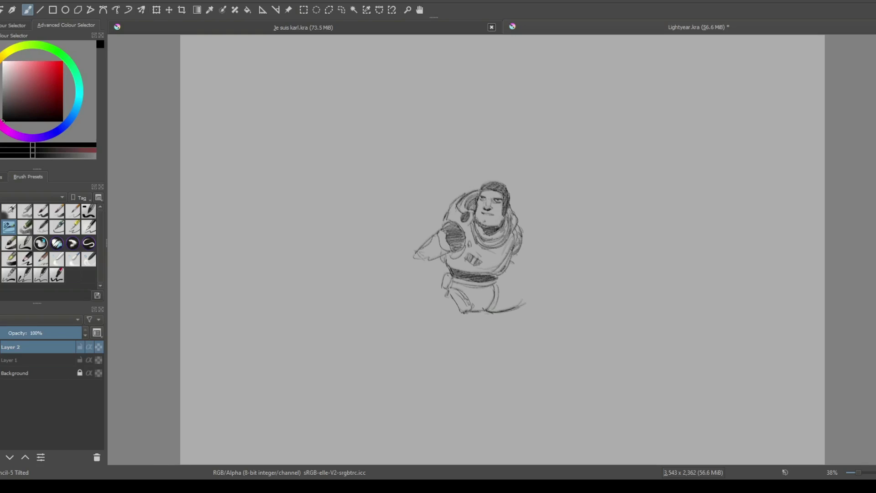
{"action": "key", "text": "ctrl+z"}
{"action": "key", "text": "ctrl+z"}
{"action": "key", "text": "ctrl+z"}
Step: Draw the raised bent leg with thigh, shaded knee joint, shin armour and boot
{"action": "mouse_move", "coordinate": [499, 286]}
{"action": "left_mouse_down"}
{"action": "mouse_move", "coordinate": [523, 270]}
{"action": "mouse_move", "coordinate": [500, 286]}
{"action": "mouse_move", "coordinate": [523, 287]}
{"action": "mouse_move", "coordinate": [518, 303]}
{"action": "mouse_move", "coordinate": [533, 276]}
{"action": "mouse_move", "coordinate": [525, 292]}
{"action": "left_mouse_up"}
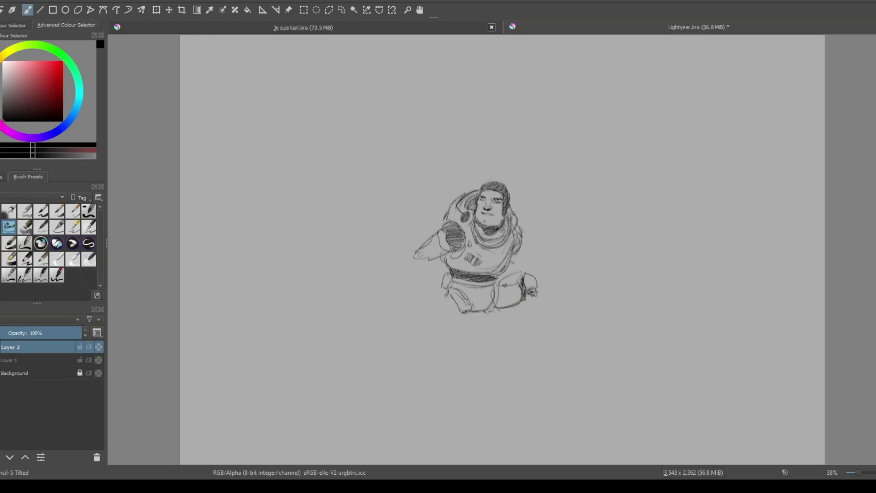
{"action": "mouse_move", "coordinate": [520, 296]}
{"action": "left_mouse_down"}
{"action": "mouse_move", "coordinate": [536, 301]}
{"action": "mouse_move", "coordinate": [529, 324]}
{"action": "mouse_move", "coordinate": [534, 316]}
{"action": "mouse_move", "coordinate": [531, 323]}
{"action": "mouse_move", "coordinate": [554, 327]}
{"action": "mouse_move", "coordinate": [540, 297]}
{"action": "mouse_move", "coordinate": [535, 289]}
{"action": "mouse_move", "coordinate": [547, 315]}
{"action": "mouse_move", "coordinate": [542, 333]}
{"action": "mouse_move", "coordinate": [550, 310]}
{"action": "mouse_move", "coordinate": [560, 342]}
{"action": "mouse_move", "coordinate": [556, 330]}
{"action": "mouse_move", "coordinate": [539, 342]}
{"action": "mouse_move", "coordinate": [560, 335]}
{"action": "left_mouse_up"}
{"action": "mouse_move", "coordinate": [540, 344]}
{"action": "left_mouse_down"}
{"action": "mouse_move", "coordinate": [558, 341]}
{"action": "mouse_move", "coordinate": [529, 359]}
{"action": "left_mouse_up"}
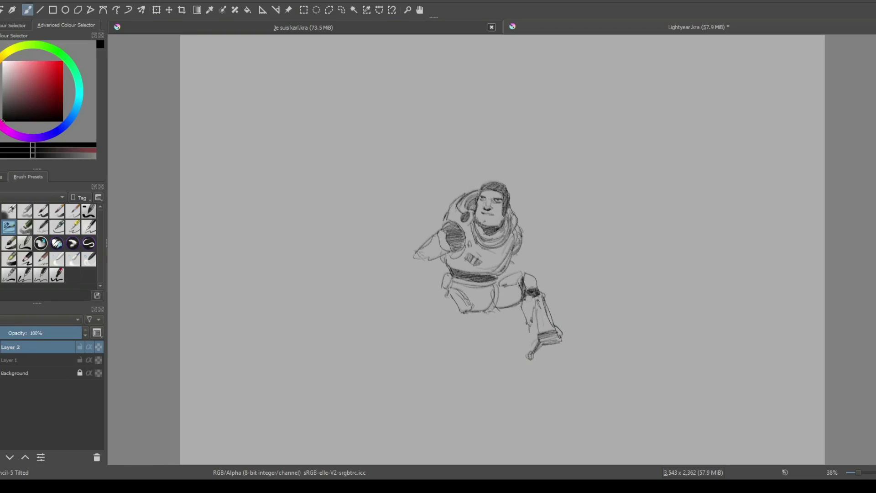
{"action": "left_click_drag", "start_coordinate": [528, 326], "coordinate": [527, 345]}
{"action": "left_click_drag", "start_coordinate": [529, 310], "coordinate": [526, 353]}
{"action": "mouse_move", "coordinate": [556, 349]}
{"action": "left_mouse_down"}
{"action": "mouse_move", "coordinate": [539, 351]}
{"action": "mouse_move", "coordinate": [565, 365]}
{"action": "mouse_move", "coordinate": [534, 362]}
{"action": "mouse_move", "coordinate": [556, 356]}
{"action": "mouse_move", "coordinate": [543, 349]}
{"action": "mouse_move", "coordinate": [562, 361]}
{"action": "mouse_move", "coordinate": [548, 367]}
{"action": "mouse_move", "coordinate": [559, 360]}
{"action": "mouse_move", "coordinate": [566, 368]}
{"action": "mouse_move", "coordinate": [533, 365]}
{"action": "left_mouse_up"}
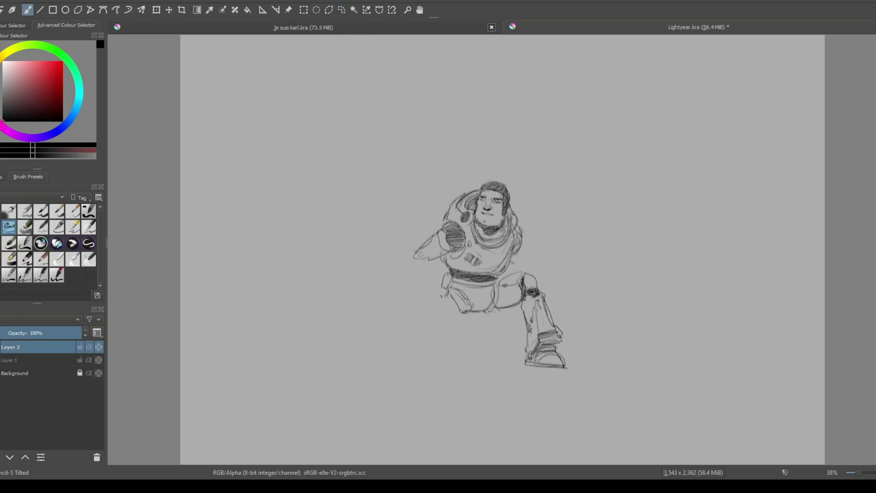
Step: Sketch the kneeling leg's long thigh with a shaded knee pad resting on the ground
{"action": "mouse_move", "coordinate": [449, 291]}
{"action": "left_mouse_down"}
{"action": "mouse_move", "coordinate": [439, 295]}
{"action": "mouse_move", "coordinate": [425, 346]}
{"action": "mouse_move", "coordinate": [436, 332]}
{"action": "mouse_move", "coordinate": [445, 346]}
{"action": "left_mouse_up"}
{"action": "mouse_move", "coordinate": [467, 315]}
{"action": "left_mouse_down"}
{"action": "mouse_move", "coordinate": [441, 358]}
{"action": "mouse_move", "coordinate": [423, 357]}
{"action": "mouse_move", "coordinate": [440, 362]}
{"action": "left_mouse_up"}
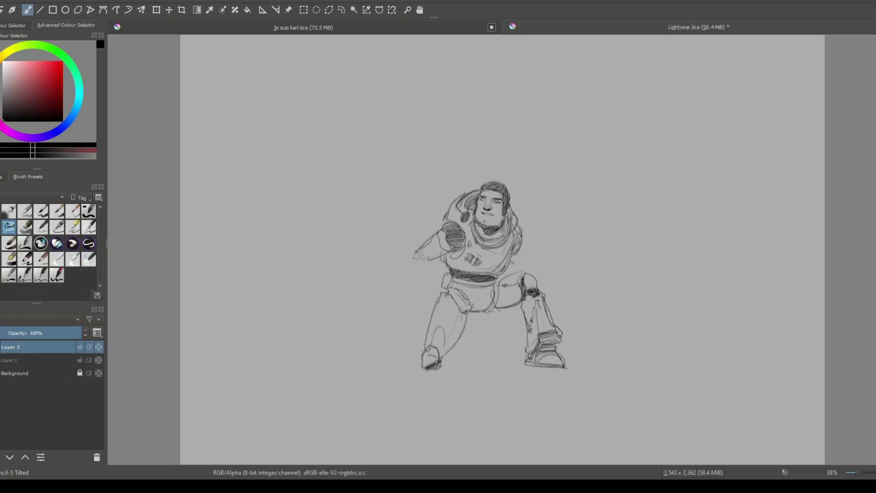
{"action": "mouse_move", "coordinate": [424, 368]}
{"action": "left_mouse_down"}
{"action": "mouse_move", "coordinate": [438, 360]}
{"action": "mouse_move", "coordinate": [434, 348]}
{"action": "mouse_move", "coordinate": [443, 368]}
{"action": "mouse_move", "coordinate": [461, 354]}
{"action": "mouse_move", "coordinate": [450, 370]}
{"action": "left_mouse_up"}
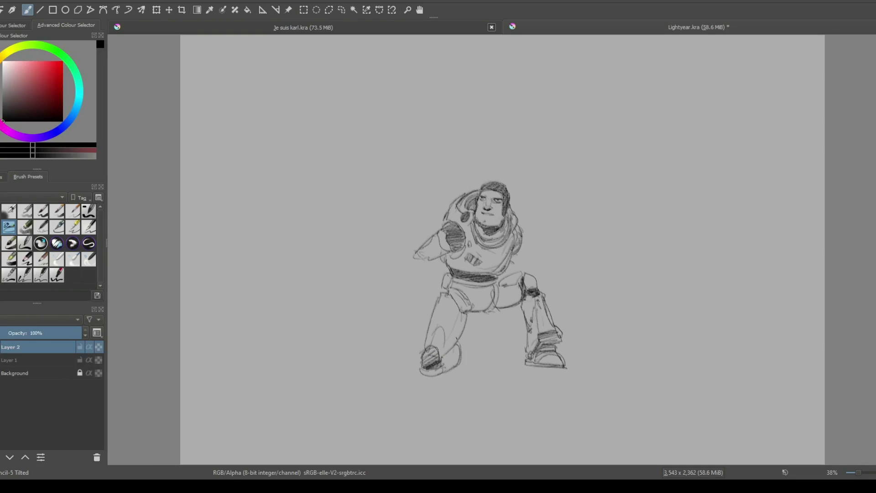
Step: Draw the kneeling leg's boot behind the knee, replacing the first attempt
{"action": "left_click_drag", "start_coordinate": [457, 339], "coordinate": [462, 369]}
{"action": "key", "text": "ctrl+z"}
{"action": "key", "text": "ctrl+z"}
{"action": "mouse_move", "coordinate": [462, 335]}
{"action": "left_mouse_down"}
{"action": "mouse_move", "coordinate": [466, 355]}
{"action": "mouse_move", "coordinate": [445, 371]}
{"action": "left_mouse_up"}
{"action": "mouse_move", "coordinate": [462, 338]}
{"action": "left_mouse_down"}
{"action": "mouse_move", "coordinate": [465, 351]}
{"action": "mouse_move", "coordinate": [451, 354]}
{"action": "mouse_move", "coordinate": [469, 369]}
{"action": "left_mouse_up"}
{"action": "left_click_drag", "start_coordinate": [465, 364], "coordinate": [462, 371]}
{"action": "mouse_move", "coordinate": [460, 371]}
{"action": "left_mouse_down"}
{"action": "mouse_move", "coordinate": [472, 344]}
{"action": "mouse_move", "coordinate": [462, 336]}
{"action": "left_mouse_up"}
{"action": "mouse_move", "coordinate": [460, 337]}
{"action": "left_mouse_down"}
{"action": "mouse_move", "coordinate": [469, 340]}
{"action": "mouse_move", "coordinate": [461, 366]}
{"action": "left_mouse_up"}
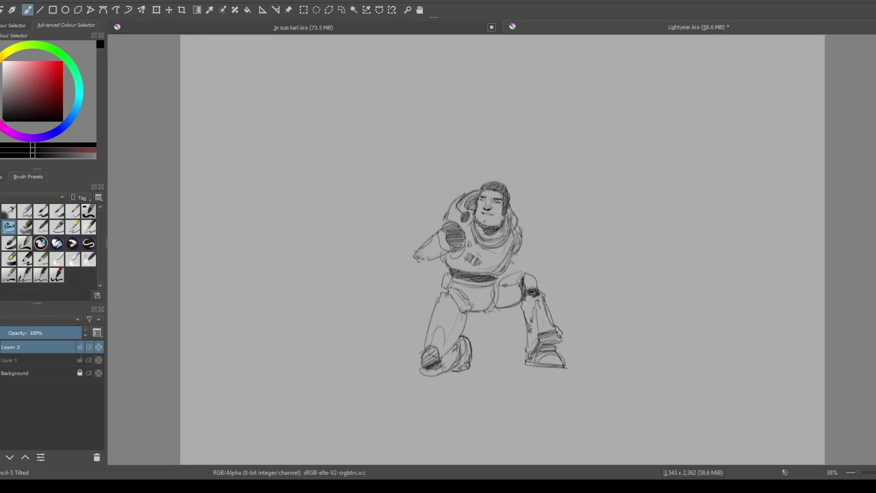
Step: Draw the forearm with its wrist device and a hanging hand with spread fingers, redrawing the fingers
{"action": "mouse_move", "coordinate": [423, 254]}
{"action": "left_mouse_down"}
{"action": "mouse_move", "coordinate": [418, 262]}
{"action": "mouse_move", "coordinate": [427, 265]}
{"action": "mouse_move", "coordinate": [430, 248]}
{"action": "mouse_move", "coordinate": [416, 282]}
{"action": "mouse_move", "coordinate": [406, 270]}
{"action": "mouse_move", "coordinate": [413, 278]}
{"action": "mouse_move", "coordinate": [413, 253]}
{"action": "mouse_move", "coordinate": [391, 290]}
{"action": "mouse_move", "coordinate": [409, 285]}
{"action": "left_mouse_up"}
{"action": "mouse_move", "coordinate": [415, 277]}
{"action": "left_mouse_down"}
{"action": "mouse_move", "coordinate": [400, 293]}
{"action": "mouse_move", "coordinate": [387, 291]}
{"action": "mouse_move", "coordinate": [402, 300]}
{"action": "mouse_move", "coordinate": [386, 286]}
{"action": "mouse_move", "coordinate": [406, 288]}
{"action": "left_mouse_up"}
{"action": "mouse_move", "coordinate": [387, 290]}
{"action": "left_mouse_down"}
{"action": "mouse_move", "coordinate": [393, 296]}
{"action": "mouse_move", "coordinate": [402, 263]}
{"action": "mouse_move", "coordinate": [389, 258]}
{"action": "mouse_move", "coordinate": [412, 258]}
{"action": "left_mouse_up"}
{"action": "mouse_move", "coordinate": [410, 261]}
{"action": "left_mouse_down"}
{"action": "mouse_move", "coordinate": [401, 274]}
{"action": "mouse_move", "coordinate": [392, 257]}
{"action": "left_mouse_up"}
{"action": "mouse_move", "coordinate": [396, 249]}
{"action": "left_mouse_down"}
{"action": "mouse_move", "coordinate": [393, 261]}
{"action": "mouse_move", "coordinate": [407, 267]}
{"action": "mouse_move", "coordinate": [388, 286]}
{"action": "mouse_move", "coordinate": [411, 312]}
{"action": "mouse_move", "coordinate": [396, 310]}
{"action": "left_mouse_up"}
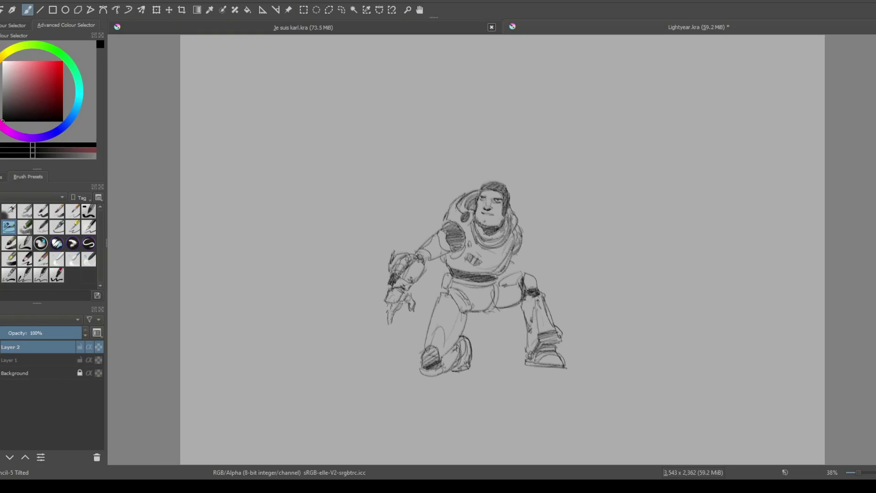
{"action": "key", "text": "ctrl+z"}
{"action": "mouse_move", "coordinate": [402, 303]}
{"action": "left_mouse_down"}
{"action": "mouse_move", "coordinate": [389, 321]}
{"action": "mouse_move", "coordinate": [380, 308]}
{"action": "left_mouse_up"}
Step: Draw the other arm reaching down over the raised leg, redrawing its hand beside the shin
{"action": "mouse_move", "coordinate": [512, 257]}
{"action": "left_mouse_down"}
{"action": "mouse_move", "coordinate": [519, 229]}
{"action": "mouse_move", "coordinate": [515, 260]}
{"action": "mouse_move", "coordinate": [525, 250]}
{"action": "mouse_move", "coordinate": [528, 271]}
{"action": "left_mouse_up"}
{"action": "left_click_drag", "start_coordinate": [523, 241], "coordinate": [532, 264]}
{"action": "mouse_move", "coordinate": [527, 266]}
{"action": "left_mouse_down"}
{"action": "mouse_move", "coordinate": [513, 261]}
{"action": "mouse_move", "coordinate": [550, 299]}
{"action": "left_mouse_up"}
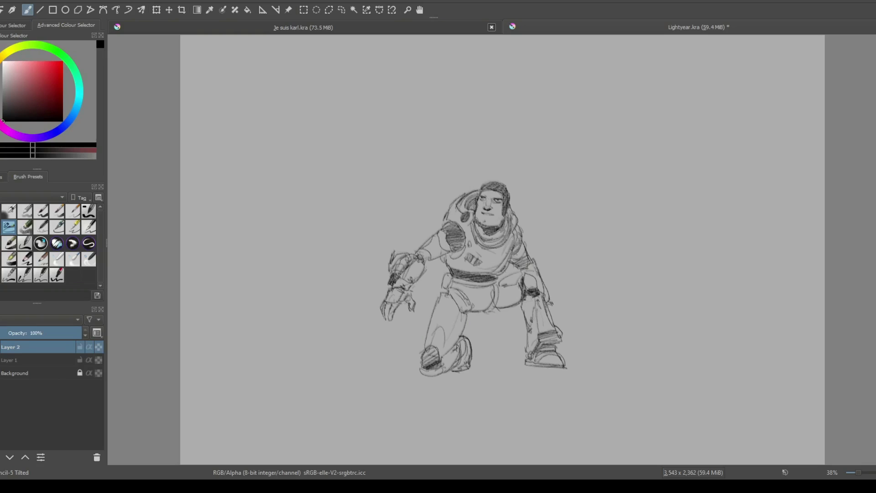
{"action": "left_click_drag", "start_coordinate": [551, 307], "coordinate": [560, 327]}
{"action": "key", "text": "ctrl+z"}
{"action": "key", "text": "ctrl+z"}
{"action": "left_click_drag", "start_coordinate": [550, 318], "coordinate": [564, 319]}
Step: Reinforce the neck ring, the chest plate's edge and the shoulder outlines of the suit
{"action": "left_click_drag", "start_coordinate": [476, 248], "coordinate": [504, 242]}
{"action": "left_click_drag", "start_coordinate": [510, 238], "coordinate": [497, 274]}
{"action": "left_click_drag", "start_coordinate": [512, 238], "coordinate": [515, 256]}
{"action": "left_click_drag", "start_coordinate": [519, 236], "coordinate": [516, 250]}
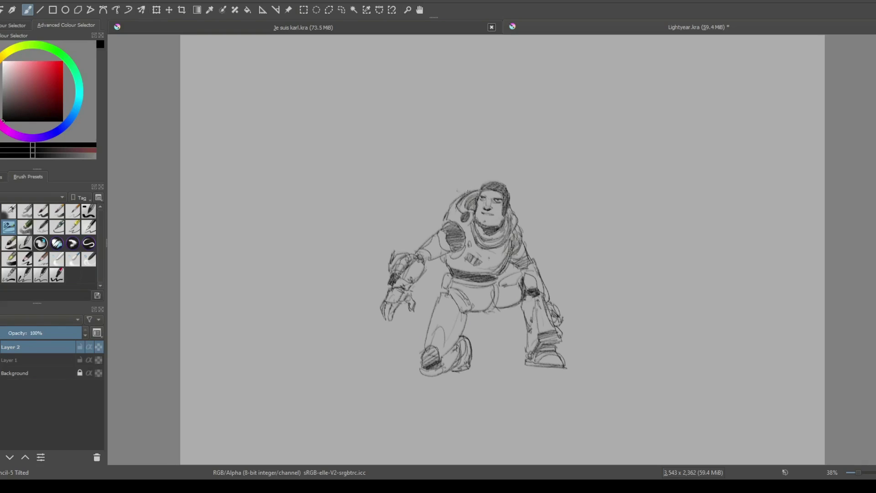
{"action": "left_click_drag", "start_coordinate": [471, 189], "coordinate": [457, 199]}
{"action": "left_click_drag", "start_coordinate": [472, 191], "coordinate": [480, 187]}
Step: Select the eye area of the face with a freehand selection, adjust it with Transform and deselect
{"action": "left_click", "coordinate": [344, 10]}
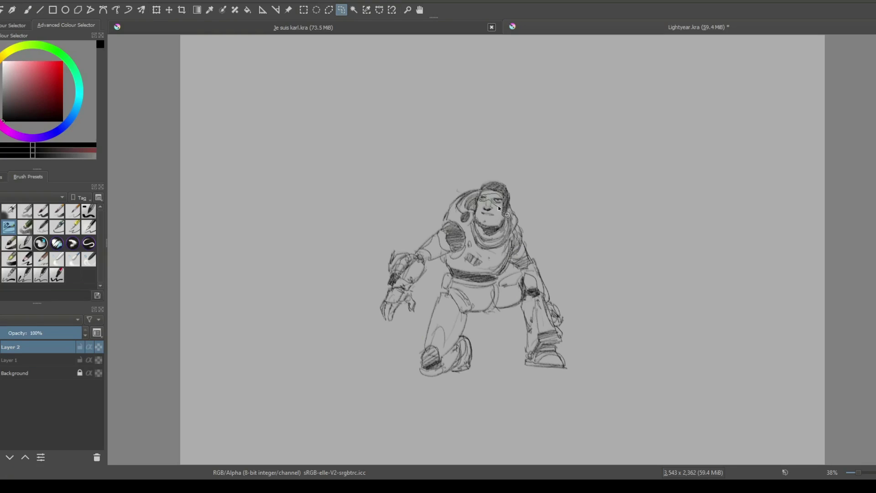
{"action": "left_click_drag", "start_coordinate": [505, 215], "coordinate": [503, 210]}
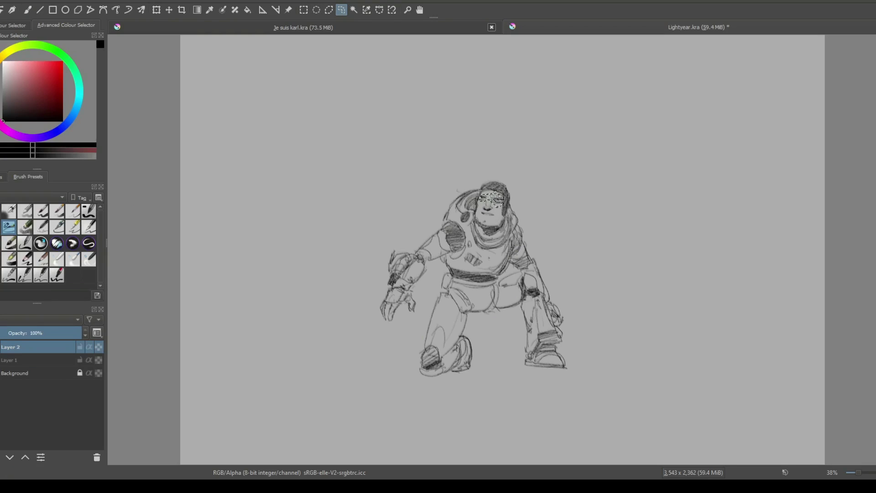
{"action": "left_click", "coordinate": [156, 10]}
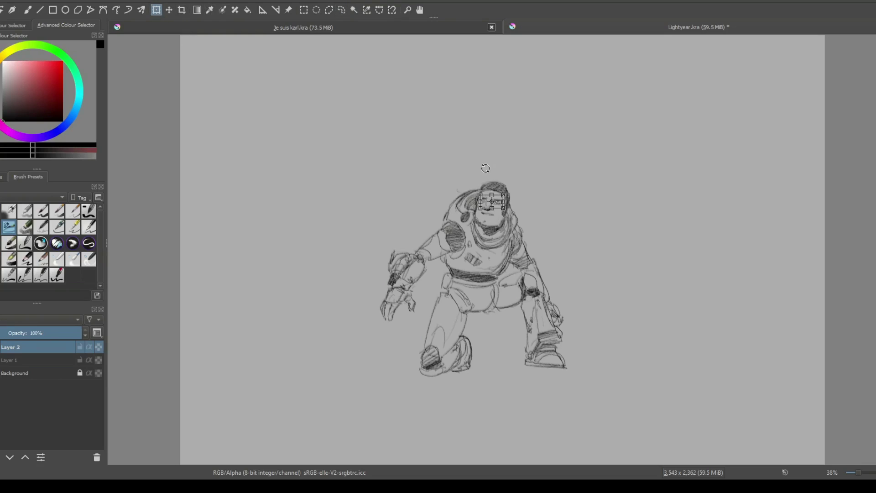
{"action": "key", "text": "b"}
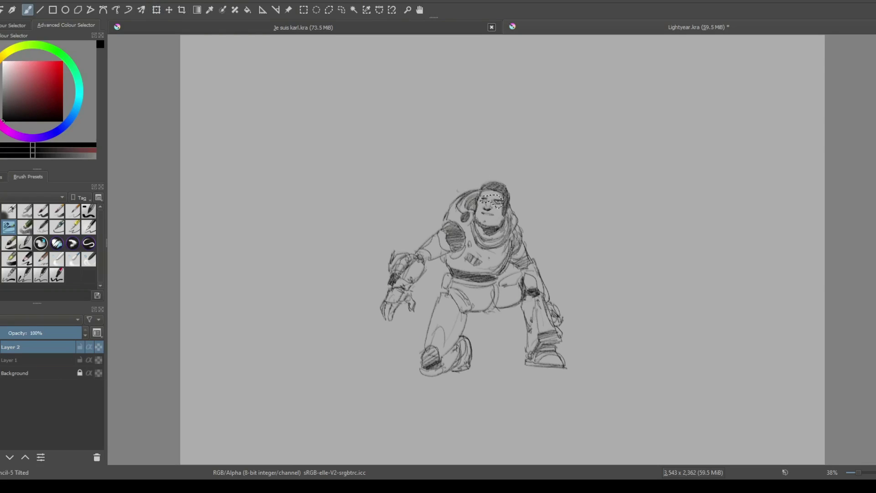
{"action": "key", "text": "ctrl+shift+a"}
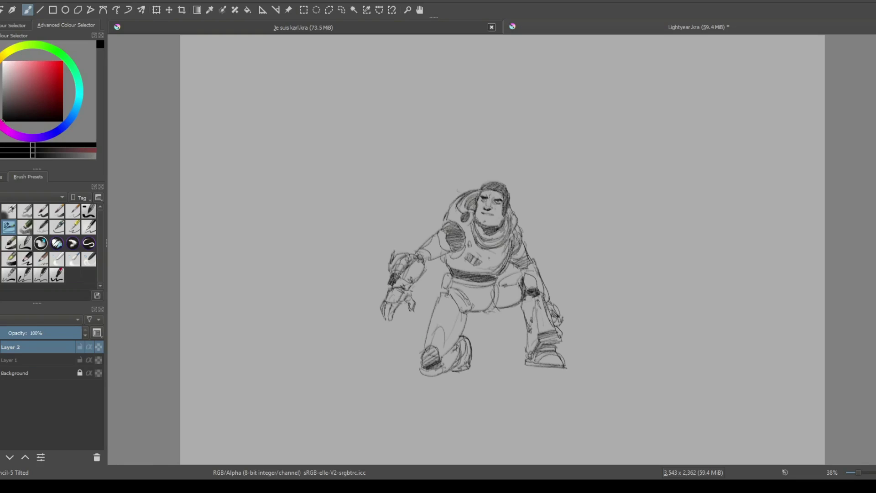
Step: Reinforce the lower edge of the pelvis between the kneeling figure's thighs
{"action": "mouse_move", "coordinate": [495, 287]}
{"action": "left_mouse_down"}
{"action": "mouse_move", "coordinate": [492, 301]}
{"action": "mouse_move", "coordinate": [495, 286]}
{"action": "mouse_move", "coordinate": [515, 305]}
{"action": "left_mouse_up"}
Step: Sketch an angular, jagged contour descending through the empty area on the canvas's left side
{"action": "left_click_drag", "start_coordinate": [260, 54], "coordinate": [287, 136]}
{"action": "mouse_move", "coordinate": [262, 36]}
{"action": "left_mouse_down"}
{"action": "mouse_move", "coordinate": [282, 170]}
{"action": "mouse_move", "coordinate": [289, 158]}
{"action": "mouse_move", "coordinate": [255, 191]}
{"action": "left_mouse_up"}
{"action": "left_click_drag", "start_coordinate": [279, 162], "coordinate": [259, 191]}
{"action": "mouse_move", "coordinate": [250, 196]}
{"action": "left_mouse_down"}
{"action": "mouse_move", "coordinate": [249, 218]}
{"action": "mouse_move", "coordinate": [256, 216]}
{"action": "left_mouse_up"}
{"action": "left_click_drag", "start_coordinate": [281, 175], "coordinate": [282, 230]}
{"action": "left_click_drag", "start_coordinate": [276, 225], "coordinate": [280, 228]}
{"action": "left_click_drag", "start_coordinate": [248, 208], "coordinate": [275, 228]}
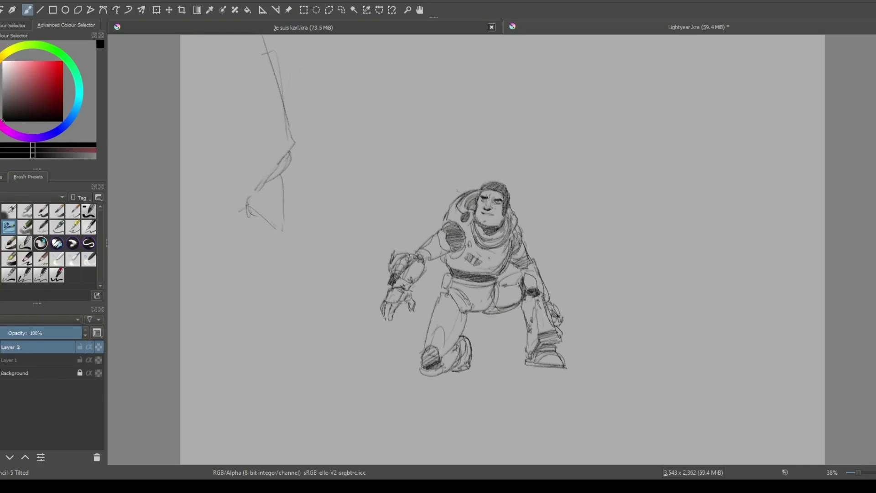
Step: Enclose the lower part of the jagged shape and fill it with diagonal pencil hatching
{"action": "mouse_move", "coordinate": [270, 182]}
{"action": "left_mouse_down"}
{"action": "mouse_move", "coordinate": [247, 207]}
{"action": "mouse_move", "coordinate": [283, 231]}
{"action": "mouse_move", "coordinate": [250, 201]}
{"action": "left_mouse_up"}
{"action": "left_click_drag", "start_coordinate": [284, 233], "coordinate": [281, 260]}
{"action": "left_click_drag", "start_coordinate": [242, 225], "coordinate": [273, 263]}
{"action": "left_click_drag", "start_coordinate": [247, 208], "coordinate": [238, 225]}
{"action": "mouse_move", "coordinate": [279, 175]}
{"action": "left_mouse_down"}
{"action": "mouse_move", "coordinate": [255, 208]}
{"action": "mouse_move", "coordinate": [282, 212]}
{"action": "mouse_move", "coordinate": [288, 231]}
{"action": "mouse_move", "coordinate": [273, 260]}
{"action": "mouse_move", "coordinate": [261, 236]}
{"action": "mouse_move", "coordinate": [252, 246]}
{"action": "mouse_move", "coordinate": [269, 181]}
{"action": "left_mouse_up"}
{"action": "left_click_drag", "start_coordinate": [289, 150], "coordinate": [267, 175]}
{"action": "left_click_drag", "start_coordinate": [287, 132], "coordinate": [281, 142]}
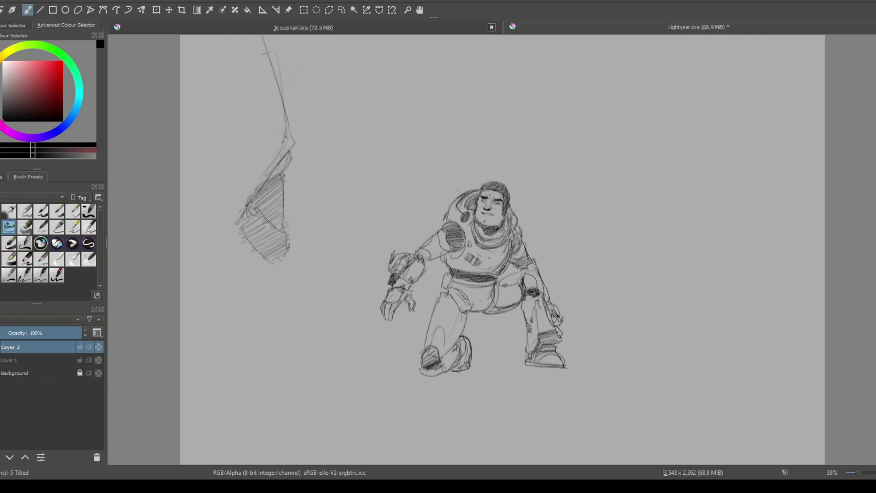
Step: Try extending the jagged shape downward into a long curved base, undoing the last strokes
{"action": "left_click_drag", "start_coordinate": [285, 110], "coordinate": [275, 150]}
{"action": "left_click_drag", "start_coordinate": [279, 149], "coordinate": [258, 183]}
{"action": "mouse_move", "coordinate": [240, 233]}
{"action": "left_mouse_down"}
{"action": "mouse_move", "coordinate": [283, 261]}
{"action": "mouse_move", "coordinate": [276, 305]}
{"action": "left_mouse_up"}
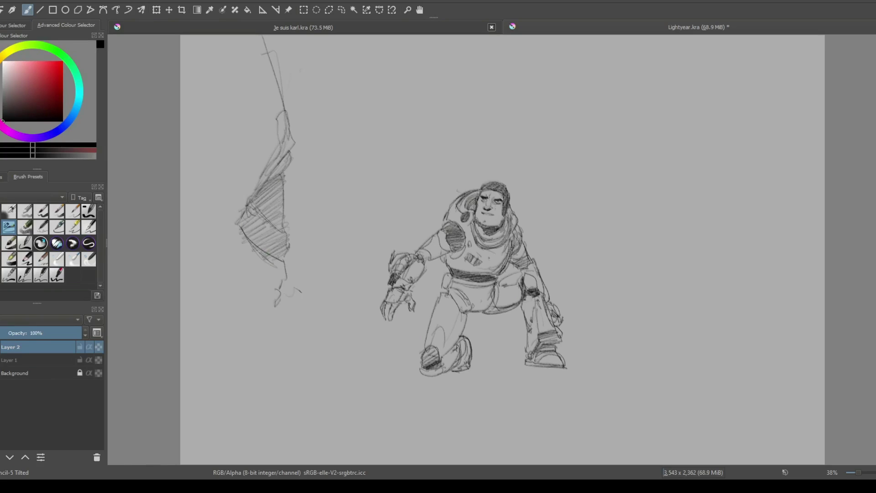
{"action": "left_click_drag", "start_coordinate": [283, 262], "coordinate": [302, 293]}
{"action": "mouse_move", "coordinate": [295, 287]}
{"action": "left_mouse_down"}
{"action": "mouse_move", "coordinate": [281, 299]}
{"action": "mouse_move", "coordinate": [333, 325]}
{"action": "mouse_move", "coordinate": [337, 365]}
{"action": "mouse_move", "coordinate": [287, 389]}
{"action": "mouse_move", "coordinate": [209, 385]}
{"action": "left_mouse_up"}
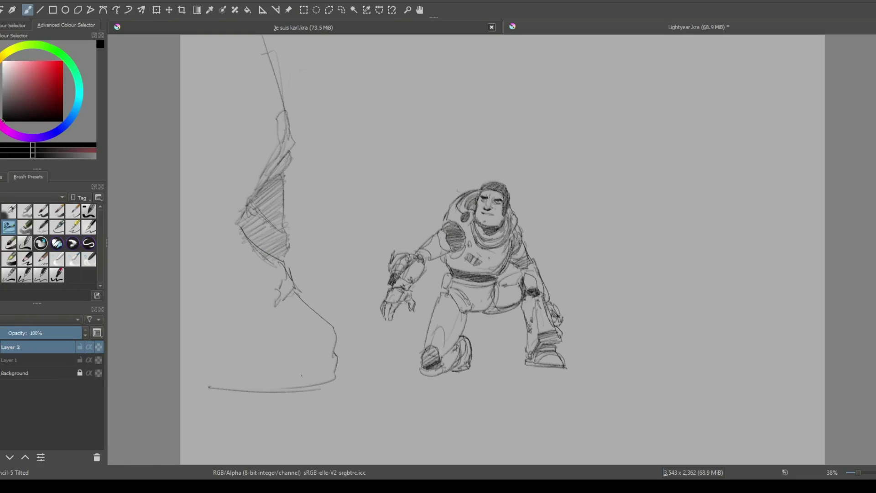
{"action": "key", "text": "ctrl+z"}
{"action": "key", "text": "ctrl+z"}
{"action": "key", "text": "ctrl+z"}
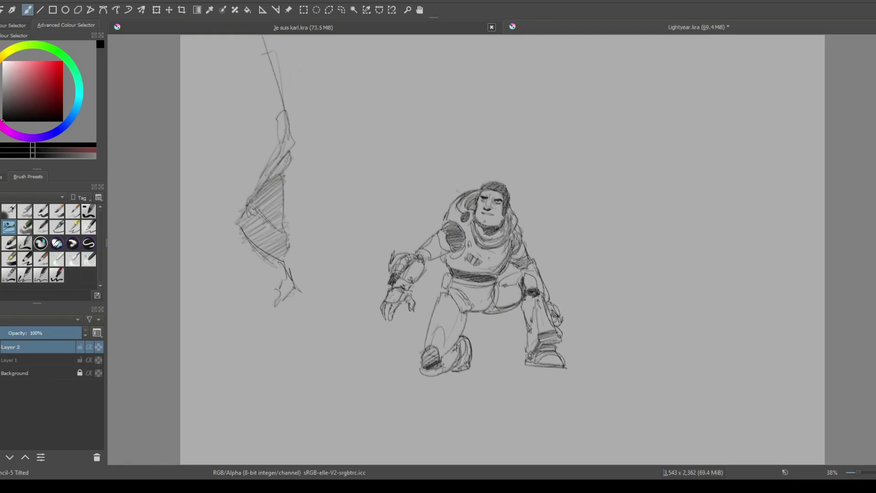
Step: Erase the whole jagged sketch from the canvas's left side
{"action": "key", "text": "slash"}
{"action": "left_click_drag", "start_coordinate": [290, 298], "coordinate": [285, 179]}
{"action": "mouse_move", "coordinate": [266, 263]}
{"action": "left_mouse_down"}
{"action": "mouse_move", "coordinate": [299, 107]}
{"action": "mouse_move", "coordinate": [255, 215]}
{"action": "mouse_move", "coordinate": [286, 112]}
{"action": "mouse_move", "coordinate": [267, 75]}
{"action": "mouse_move", "coordinate": [278, 64]}
{"action": "left_mouse_up"}
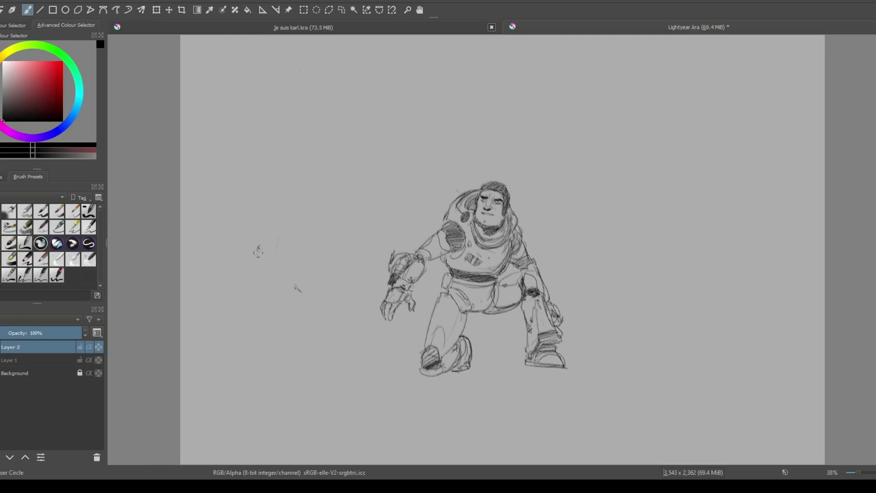
{"action": "mouse_move", "coordinate": [259, 251]}
{"action": "left_mouse_down"}
{"action": "mouse_move", "coordinate": [280, 244]}
{"action": "mouse_move", "coordinate": [295, 287]}
{"action": "left_mouse_up"}
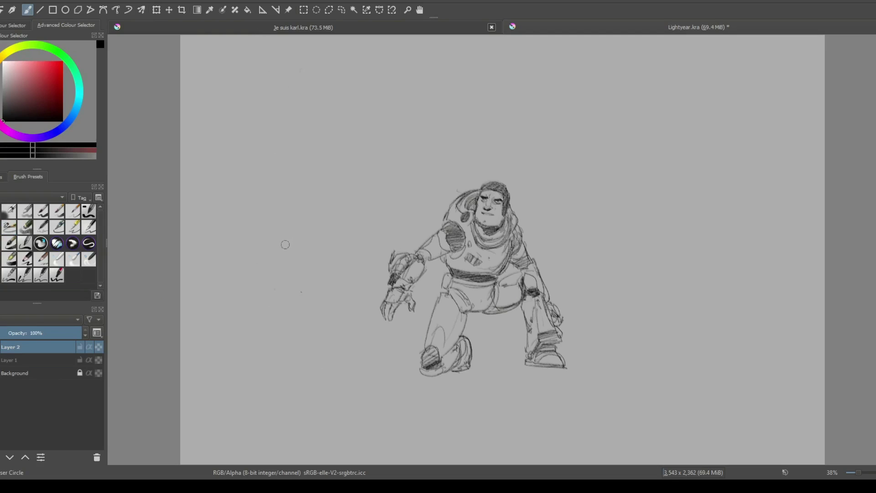
Step: Return to the Pencil-5 Tilted brush and draw a short ground line beside the kneeling knee
{"action": "left_click", "coordinate": [10, 231]}
{"action": "mouse_move", "coordinate": [384, 356]}
{"action": "left_mouse_down"}
{"action": "mouse_move", "coordinate": [418, 357]}
{"action": "mouse_move", "coordinate": [358, 356]}
{"action": "mouse_move", "coordinate": [387, 356]}
{"action": "mouse_move", "coordinate": [363, 313]}
{"action": "mouse_move", "coordinate": [386, 338]}
{"action": "mouse_move", "coordinate": [369, 335]}
{"action": "mouse_move", "coordinate": [394, 324]}
{"action": "mouse_move", "coordinate": [383, 336]}
{"action": "left_mouse_up"}
Step: Try sketching a round shape beneath the hanging hand and undo its strokes
{"action": "mouse_move", "coordinate": [392, 322]}
{"action": "left_mouse_down"}
{"action": "mouse_move", "coordinate": [368, 336]}
{"action": "mouse_move", "coordinate": [375, 343]}
{"action": "mouse_move", "coordinate": [395, 327]}
{"action": "left_mouse_up"}
{"action": "left_click_drag", "start_coordinate": [382, 296], "coordinate": [367, 304]}
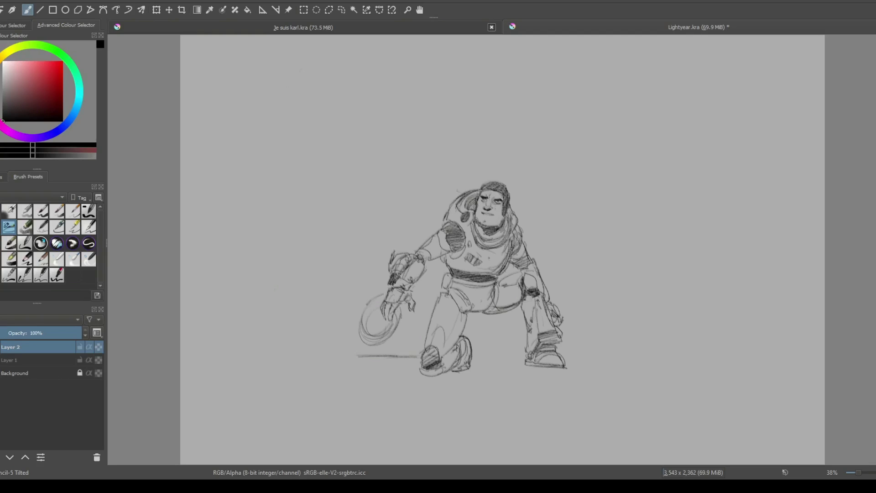
{"action": "left_click_drag", "start_coordinate": [379, 294], "coordinate": [361, 318]}
{"action": "left_click_drag", "start_coordinate": [373, 301], "coordinate": [360, 318]}
{"action": "key", "text": "ctrl+z"}
{"action": "key", "text": "ctrl+z"}
{"action": "key", "text": "ctrl+z"}
{"action": "key", "text": "ctrl+z"}
{"action": "key", "text": "ctrl+z"}
{"action": "key", "text": "ctrl+z"}
{"action": "key", "text": "ctrl+z"}
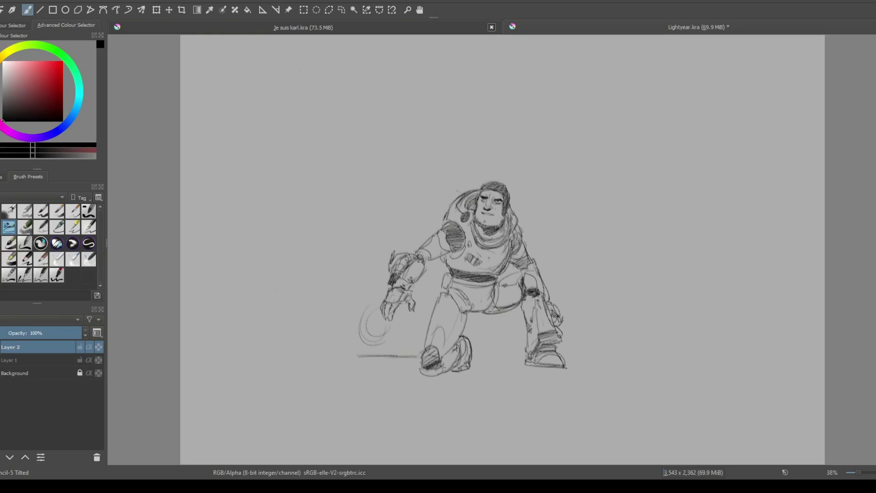
{"action": "key", "text": "ctrl+z"}
{"action": "key", "text": "ctrl+z"}
{"action": "key", "text": "ctrl+z"}
Step: Add a third layer and sketch a large rounded form resting on the ground behind the hanging hand
{"action": "key", "text": "Insert"}
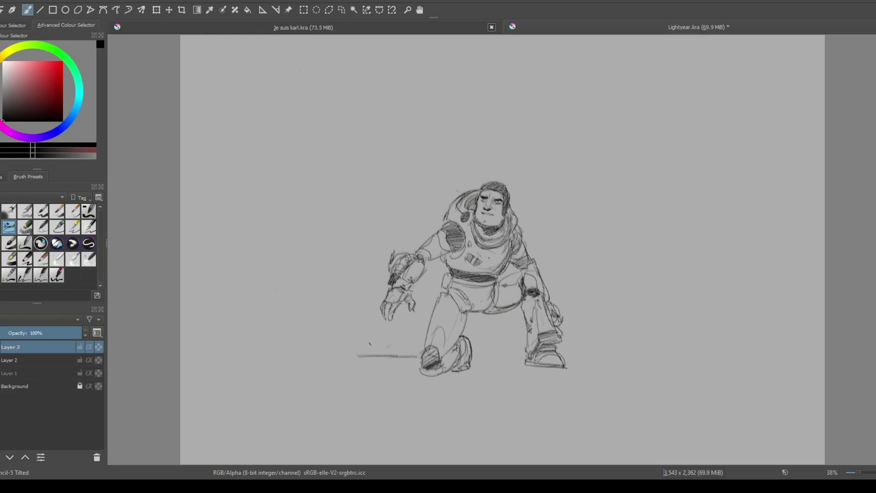
{"action": "mouse_move", "coordinate": [369, 344]}
{"action": "left_mouse_down"}
{"action": "mouse_move", "coordinate": [399, 315]}
{"action": "mouse_move", "coordinate": [382, 350]}
{"action": "left_mouse_up"}
{"action": "mouse_move", "coordinate": [399, 322]}
{"action": "left_mouse_down"}
{"action": "mouse_move", "coordinate": [356, 342]}
{"action": "mouse_move", "coordinate": [366, 356]}
{"action": "mouse_move", "coordinate": [363, 320]}
{"action": "left_mouse_up"}
{"action": "mouse_move", "coordinate": [364, 353]}
{"action": "left_mouse_down"}
{"action": "mouse_move", "coordinate": [370, 311]}
{"action": "mouse_move", "coordinate": [355, 325]}
{"action": "mouse_move", "coordinate": [380, 295]}
{"action": "left_mouse_up"}
{"action": "mouse_move", "coordinate": [358, 328]}
{"action": "left_mouse_down"}
{"action": "mouse_move", "coordinate": [379, 297]}
{"action": "mouse_move", "coordinate": [350, 355]}
{"action": "mouse_move", "coordinate": [376, 356]}
{"action": "left_mouse_up"}
{"action": "mouse_move", "coordinate": [408, 325]}
{"action": "left_mouse_down"}
{"action": "mouse_move", "coordinate": [401, 342]}
{"action": "mouse_move", "coordinate": [412, 353]}
{"action": "left_mouse_up"}
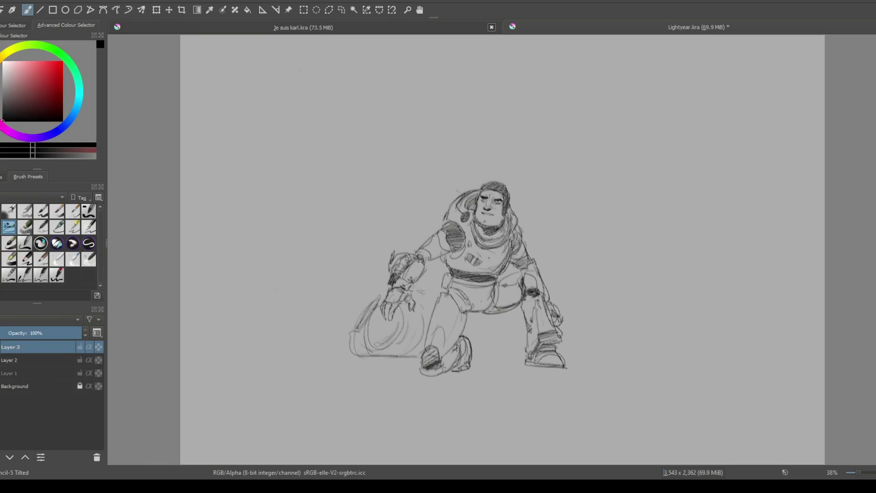
Step: Sketch curved overlapping shell forms arching above the wrist device and forearm
{"action": "mouse_move", "coordinate": [380, 272]}
{"action": "left_mouse_down"}
{"action": "mouse_move", "coordinate": [395, 228]}
{"action": "mouse_move", "coordinate": [398, 242]}
{"action": "mouse_move", "coordinate": [414, 213]}
{"action": "mouse_move", "coordinate": [438, 218]}
{"action": "left_mouse_up"}
{"action": "left_click_drag", "start_coordinate": [404, 244], "coordinate": [440, 225]}
{"action": "mouse_move", "coordinate": [404, 240]}
{"action": "left_mouse_down"}
{"action": "mouse_move", "coordinate": [441, 218]}
{"action": "mouse_move", "coordinate": [433, 222]}
{"action": "mouse_move", "coordinate": [434, 213]}
{"action": "left_mouse_up"}
{"action": "mouse_move", "coordinate": [405, 224]}
{"action": "left_mouse_down"}
{"action": "mouse_move", "coordinate": [423, 214]}
{"action": "mouse_move", "coordinate": [395, 224]}
{"action": "left_mouse_up"}
{"action": "left_click_drag", "start_coordinate": [399, 224], "coordinate": [414, 217]}
{"action": "left_click_drag", "start_coordinate": [393, 245], "coordinate": [397, 231]}
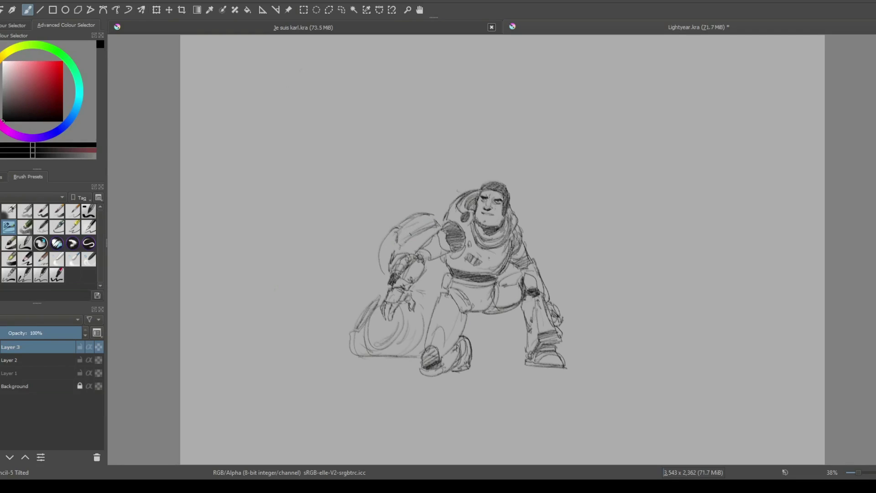
Step: Draw a pointed horn above the shell forms and an irregular outline rising behind the shoulder and head
{"action": "left_click_drag", "start_coordinate": [404, 251], "coordinate": [438, 225]}
{"action": "mouse_move", "coordinate": [404, 249]}
{"action": "left_mouse_down"}
{"action": "mouse_move", "coordinate": [443, 226]}
{"action": "mouse_move", "coordinate": [423, 184]}
{"action": "left_mouse_up"}
{"action": "mouse_move", "coordinate": [422, 184]}
{"action": "left_mouse_down"}
{"action": "mouse_move", "coordinate": [414, 217]}
{"action": "mouse_move", "coordinate": [468, 176]}
{"action": "mouse_move", "coordinate": [482, 187]}
{"action": "mouse_move", "coordinate": [509, 172]}
{"action": "mouse_move", "coordinate": [517, 215]}
{"action": "left_mouse_up"}
Step: Add small forms between the forearm and thigh, and a grounded rounded mass between the legs
{"action": "left_click_drag", "start_coordinate": [424, 287], "coordinate": [420, 291]}
{"action": "left_click_drag", "start_coordinate": [441, 276], "coordinate": [439, 283]}
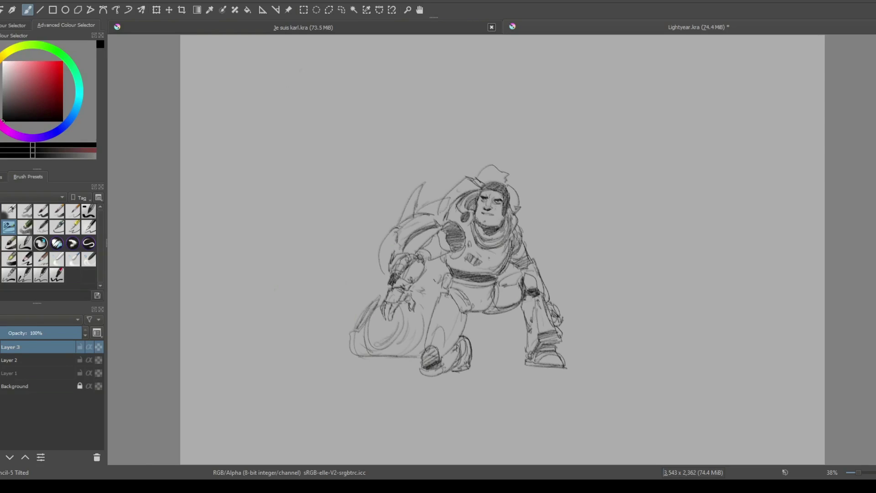
{"action": "left_click_drag", "start_coordinate": [421, 305], "coordinate": [433, 286]}
{"action": "left_click_drag", "start_coordinate": [475, 358], "coordinate": [528, 359]}
{"action": "left_click_drag", "start_coordinate": [484, 312], "coordinate": [474, 344]}
{"action": "mouse_move", "coordinate": [489, 318]}
{"action": "left_mouse_down"}
{"action": "mouse_move", "coordinate": [471, 352]}
{"action": "mouse_move", "coordinate": [499, 350]}
{"action": "mouse_move", "coordinate": [507, 316]}
{"action": "mouse_move", "coordinate": [518, 345]}
{"action": "left_mouse_up"}
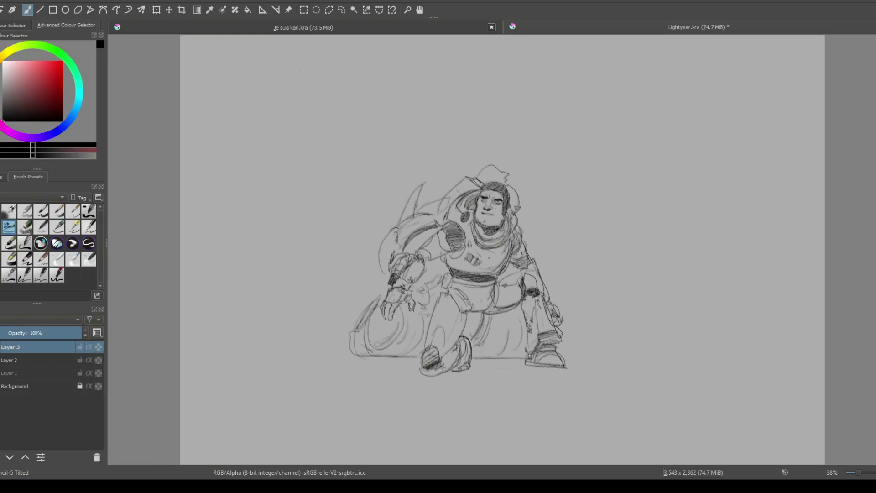
Step: Sketch a large rounded form beside the raised leg with a small dark detail and low shapes beneath it
{"action": "mouse_move", "coordinate": [530, 246]}
{"action": "left_mouse_down"}
{"action": "mouse_move", "coordinate": [551, 273]}
{"action": "mouse_move", "coordinate": [546, 263]}
{"action": "left_mouse_up"}
{"action": "mouse_move", "coordinate": [552, 271]}
{"action": "left_mouse_down"}
{"action": "mouse_move", "coordinate": [545, 284]}
{"action": "mouse_move", "coordinate": [609, 276]}
{"action": "mouse_move", "coordinate": [604, 286]}
{"action": "left_mouse_up"}
{"action": "mouse_move", "coordinate": [549, 287]}
{"action": "left_mouse_down"}
{"action": "mouse_move", "coordinate": [592, 299]}
{"action": "mouse_move", "coordinate": [570, 292]}
{"action": "mouse_move", "coordinate": [523, 338]}
{"action": "left_mouse_up"}
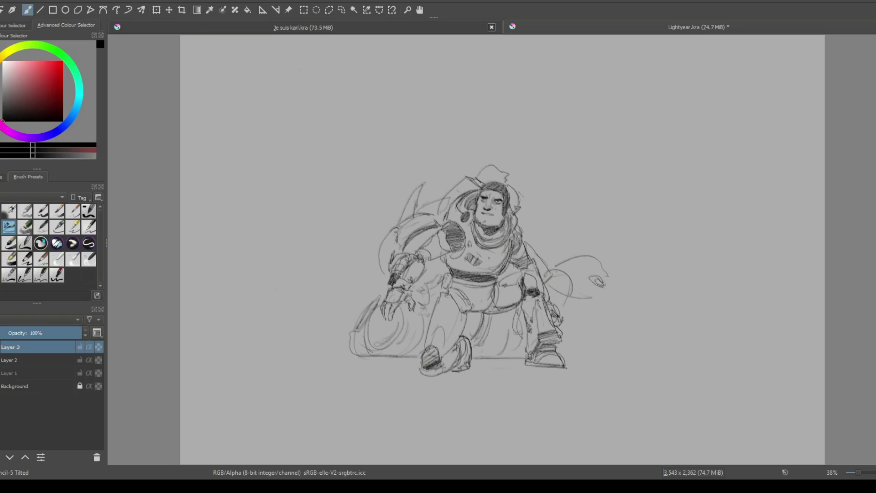
{"action": "mouse_move", "coordinate": [592, 303]}
{"action": "left_mouse_down"}
{"action": "mouse_move", "coordinate": [601, 316]}
{"action": "mouse_move", "coordinate": [573, 332]}
{"action": "mouse_move", "coordinate": [602, 342]}
{"action": "mouse_move", "coordinate": [579, 358]}
{"action": "mouse_move", "coordinate": [622, 361]}
{"action": "mouse_move", "coordinate": [613, 360]}
{"action": "left_mouse_up"}
{"action": "mouse_move", "coordinate": [609, 341]}
{"action": "left_mouse_down"}
{"action": "mouse_move", "coordinate": [644, 360]}
{"action": "mouse_move", "coordinate": [608, 358]}
{"action": "mouse_move", "coordinate": [607, 339]}
{"action": "left_mouse_up"}
{"action": "left_click_drag", "start_coordinate": [615, 307], "coordinate": [607, 325]}
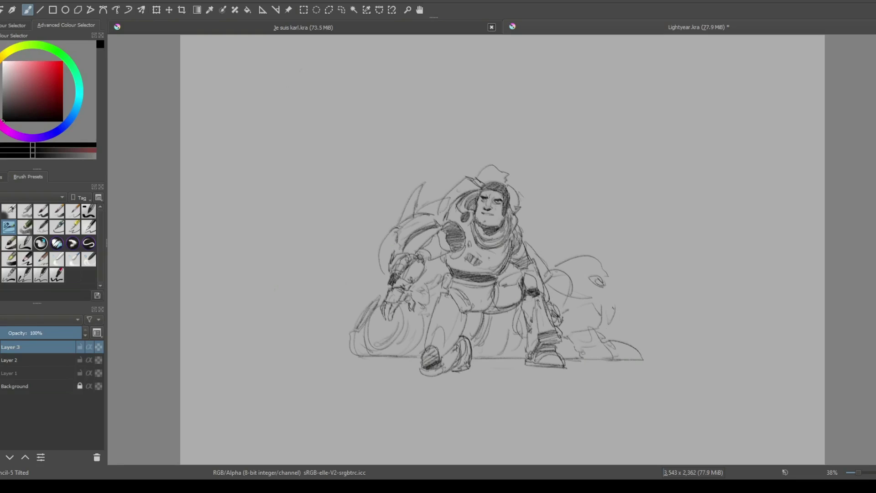
Step: Add curved bands and a pointed projection to the far end of the form beside the raised leg
{"action": "left_click_drag", "start_coordinate": [601, 284], "coordinate": [612, 334]}
{"action": "left_click_drag", "start_coordinate": [619, 298], "coordinate": [610, 327]}
{"action": "left_click_drag", "start_coordinate": [611, 281], "coordinate": [619, 315]}
{"action": "mouse_move", "coordinate": [608, 263]}
{"action": "left_mouse_down"}
{"action": "mouse_move", "coordinate": [619, 275]}
{"action": "mouse_move", "coordinate": [593, 283]}
{"action": "mouse_move", "coordinate": [632, 281]}
{"action": "mouse_move", "coordinate": [627, 296]}
{"action": "mouse_move", "coordinate": [622, 274]}
{"action": "left_mouse_up"}
{"action": "left_click_drag", "start_coordinate": [603, 270], "coordinate": [622, 275]}
{"action": "left_click_drag", "start_coordinate": [606, 274], "coordinate": [633, 278]}
{"action": "left_click_drag", "start_coordinate": [630, 282], "coordinate": [615, 301]}
Step: Draw a second rounded mound farther right, with blocky supports and the ground line beneath it
{"action": "mouse_move", "coordinate": [630, 276]}
{"action": "left_mouse_down"}
{"action": "mouse_move", "coordinate": [642, 275]}
{"action": "mouse_move", "coordinate": [622, 314]}
{"action": "mouse_move", "coordinate": [662, 292]}
{"action": "mouse_move", "coordinate": [658, 329]}
{"action": "mouse_move", "coordinate": [681, 335]}
{"action": "mouse_move", "coordinate": [697, 323]}
{"action": "left_mouse_up"}
{"action": "left_click_drag", "start_coordinate": [668, 337], "coordinate": [652, 365]}
{"action": "left_click_drag", "start_coordinate": [668, 345], "coordinate": [689, 362]}
{"action": "left_click_drag", "start_coordinate": [652, 358], "coordinate": [691, 362]}
{"action": "left_click_drag", "start_coordinate": [608, 335], "coordinate": [642, 327]}
{"action": "left_click_drag", "start_coordinate": [618, 359], "coordinate": [694, 364]}
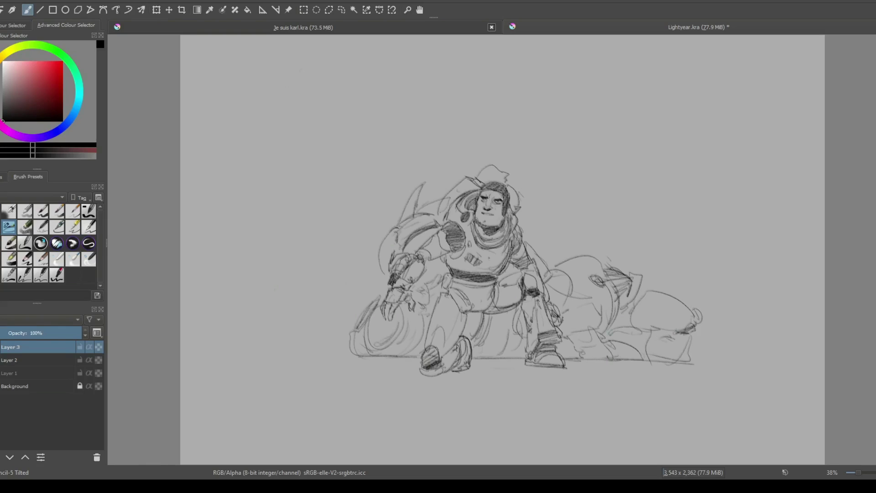
Step: Draw a tilted oval at the ground line's right end, redrawing its outline and adding a dark round detail
{"action": "mouse_move", "coordinate": [593, 355]}
{"action": "left_mouse_down"}
{"action": "mouse_move", "coordinate": [698, 358]}
{"action": "mouse_move", "coordinate": [760, 310]}
{"action": "mouse_move", "coordinate": [718, 368]}
{"action": "left_mouse_up"}
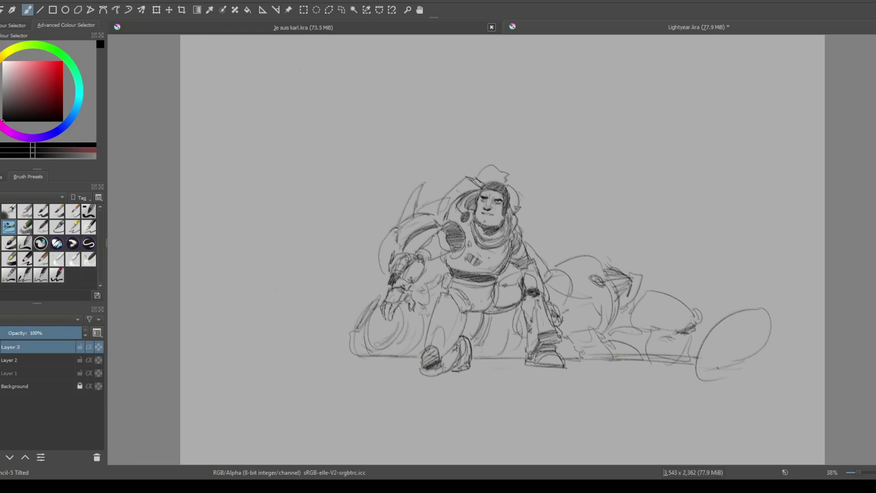
{"action": "key", "text": "ctrl+z"}
{"action": "key", "text": "ctrl+z"}
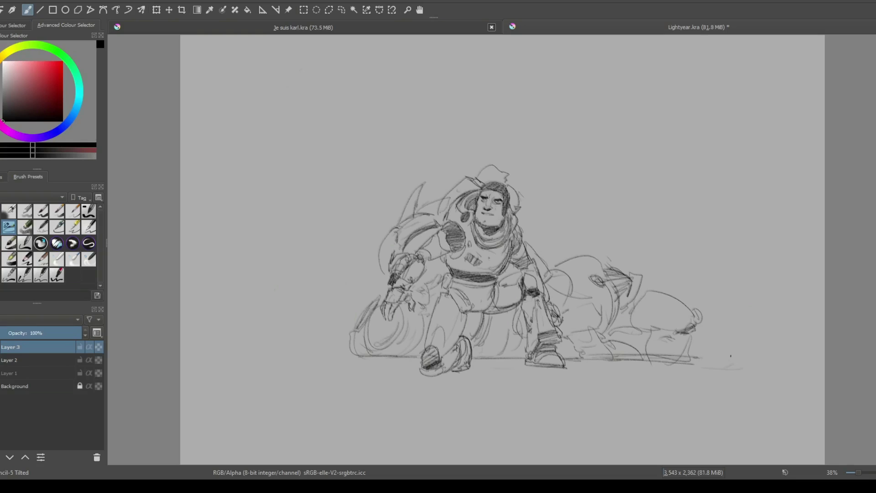
{"action": "mouse_move", "coordinate": [699, 353]}
{"action": "left_mouse_down"}
{"action": "mouse_move", "coordinate": [748, 315]}
{"action": "mouse_move", "coordinate": [704, 340]}
{"action": "mouse_move", "coordinate": [771, 336]}
{"action": "mouse_move", "coordinate": [759, 352]}
{"action": "mouse_move", "coordinate": [693, 369]}
{"action": "left_mouse_up"}
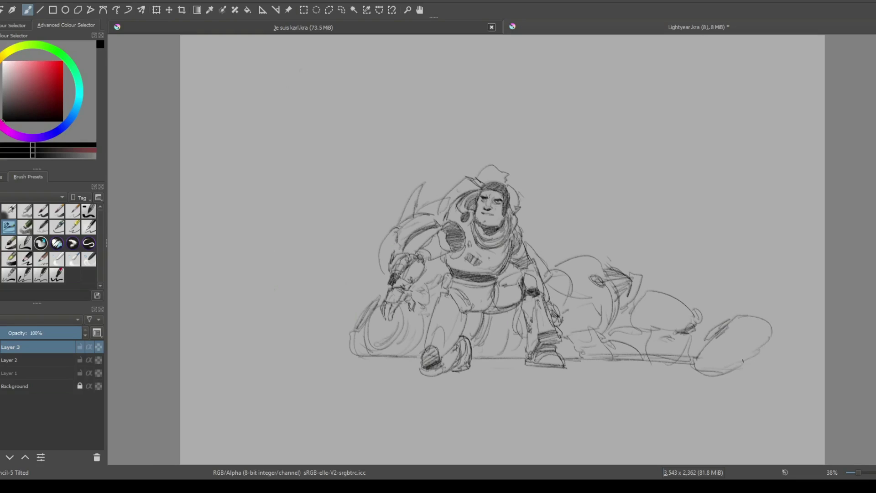
{"action": "left_click_drag", "start_coordinate": [736, 340], "coordinate": [738, 344]}
{"action": "mouse_move", "coordinate": [743, 342]}
{"action": "left_mouse_down"}
{"action": "mouse_move", "coordinate": [753, 346]}
{"action": "mouse_move", "coordinate": [728, 344]}
{"action": "left_mouse_up"}
{"action": "left_click_drag", "start_coordinate": [724, 338], "coordinate": [731, 347]}
{"action": "mouse_move", "coordinate": [740, 341]}
{"action": "left_mouse_down"}
{"action": "mouse_move", "coordinate": [737, 356]}
{"action": "mouse_move", "coordinate": [731, 343]}
{"action": "mouse_move", "coordinate": [749, 360]}
{"action": "left_mouse_up"}
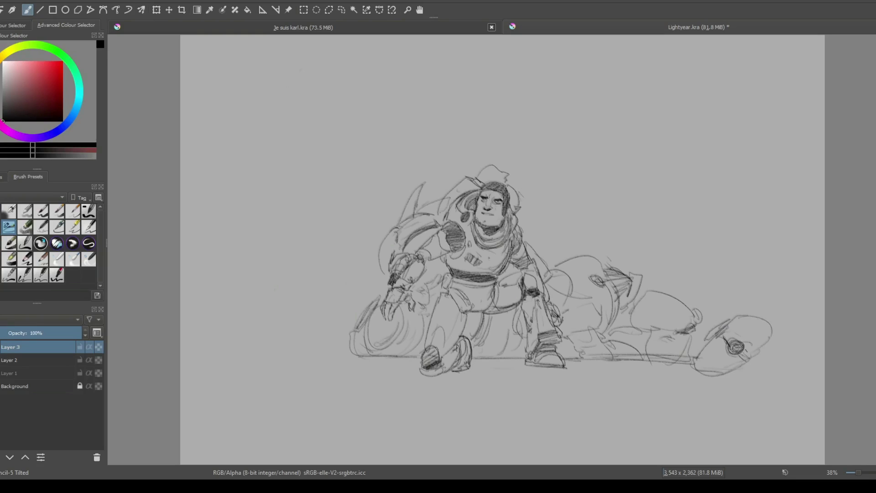
Step: Add inner contours to the tilted oval and extend rounded shapes from it to the canvas's right edge
{"action": "mouse_move", "coordinate": [746, 330]}
{"action": "left_mouse_down"}
{"action": "mouse_move", "coordinate": [749, 345]}
{"action": "mouse_move", "coordinate": [745, 312]}
{"action": "mouse_move", "coordinate": [754, 317]}
{"action": "left_mouse_up"}
{"action": "left_click_drag", "start_coordinate": [758, 319], "coordinate": [764, 335]}
{"action": "mouse_move", "coordinate": [731, 370]}
{"action": "left_mouse_down"}
{"action": "mouse_move", "coordinate": [770, 344]}
{"action": "mouse_move", "coordinate": [760, 363]}
{"action": "mouse_move", "coordinate": [782, 366]}
{"action": "left_mouse_up"}
{"action": "left_click_drag", "start_coordinate": [769, 323], "coordinate": [792, 354]}
{"action": "left_click_drag", "start_coordinate": [774, 322], "coordinate": [768, 357]}
{"action": "mouse_move", "coordinate": [770, 318]}
{"action": "left_mouse_down"}
{"action": "mouse_move", "coordinate": [824, 329]}
{"action": "mouse_move", "coordinate": [772, 358]}
{"action": "mouse_move", "coordinate": [817, 319]}
{"action": "mouse_move", "coordinate": [817, 329]}
{"action": "mouse_move", "coordinate": [813, 316]}
{"action": "mouse_move", "coordinate": [761, 298]}
{"action": "mouse_move", "coordinate": [747, 309]}
{"action": "left_mouse_up"}
{"action": "left_click_drag", "start_coordinate": [802, 286], "coordinate": [818, 290]}
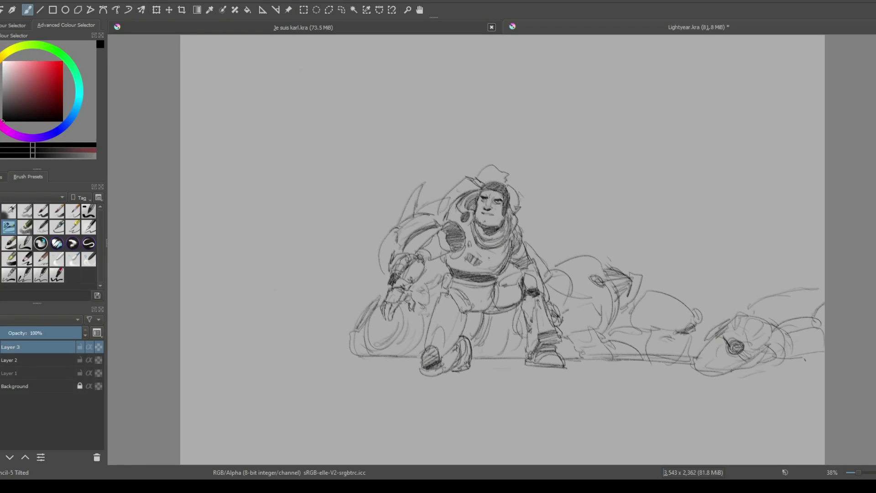
Step: Extend the ground line to the canvas's right edge and add a hatched upright rounded slab above it
{"action": "left_click_drag", "start_coordinate": [752, 366], "coordinate": [823, 363]}
{"action": "mouse_move", "coordinate": [772, 308]}
{"action": "left_mouse_down"}
{"action": "mouse_move", "coordinate": [793, 279]}
{"action": "mouse_move", "coordinate": [823, 291]}
{"action": "mouse_move", "coordinate": [817, 308]}
{"action": "mouse_move", "coordinate": [824, 293]}
{"action": "mouse_move", "coordinate": [816, 281]}
{"action": "left_mouse_up"}
{"action": "mouse_move", "coordinate": [798, 288]}
{"action": "left_mouse_down"}
{"action": "mouse_move", "coordinate": [811, 279]}
{"action": "mouse_move", "coordinate": [797, 313]}
{"action": "mouse_move", "coordinate": [790, 310]}
{"action": "left_mouse_up"}
{"action": "left_click_drag", "start_coordinate": [756, 302], "coordinate": [784, 292]}
{"action": "left_click_drag", "start_coordinate": [751, 301], "coordinate": [753, 304]}
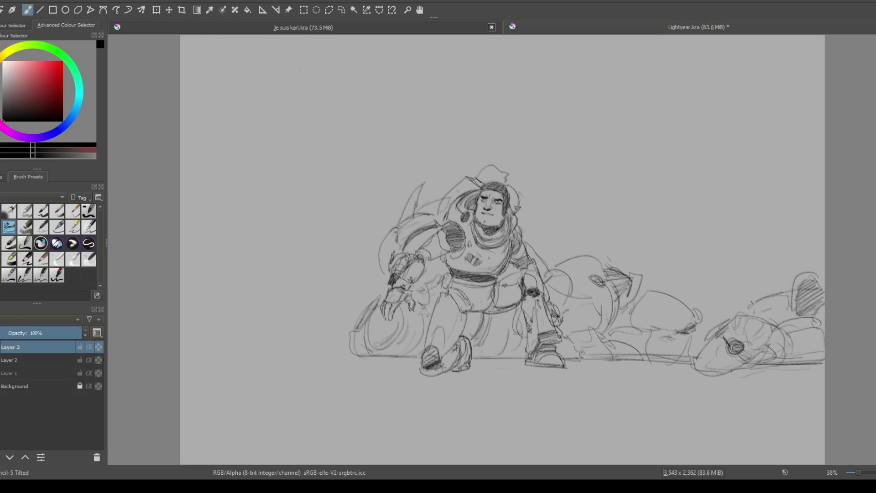
Step: Extend the ground line leftward and sketch low rubble with a tall spike beside the large rounded form
{"action": "left_click_drag", "start_coordinate": [693, 331], "coordinate": [716, 328]}
{"action": "left_click_drag", "start_coordinate": [337, 357], "coordinate": [252, 360]}
{"action": "mouse_move", "coordinate": [356, 314]}
{"action": "left_mouse_down"}
{"action": "mouse_move", "coordinate": [345, 318]}
{"action": "mouse_move", "coordinate": [320, 283]}
{"action": "mouse_move", "coordinate": [344, 323]}
{"action": "mouse_move", "coordinate": [330, 328]}
{"action": "left_mouse_up"}
{"action": "mouse_move", "coordinate": [347, 324]}
{"action": "left_mouse_down"}
{"action": "mouse_move", "coordinate": [329, 332]}
{"action": "mouse_move", "coordinate": [352, 331]}
{"action": "left_mouse_up"}
{"action": "mouse_move", "coordinate": [341, 324]}
{"action": "left_mouse_down"}
{"action": "mouse_move", "coordinate": [328, 347]}
{"action": "mouse_move", "coordinate": [346, 343]}
{"action": "left_mouse_up"}
{"action": "mouse_move", "coordinate": [350, 345]}
{"action": "left_mouse_down"}
{"action": "mouse_move", "coordinate": [331, 355]}
{"action": "mouse_move", "coordinate": [354, 353]}
{"action": "left_mouse_up"}
{"action": "mouse_move", "coordinate": [348, 347]}
{"action": "left_mouse_down"}
{"action": "mouse_move", "coordinate": [325, 355]}
{"action": "mouse_move", "coordinate": [331, 359]}
{"action": "mouse_move", "coordinate": [299, 357]}
{"action": "mouse_move", "coordinate": [292, 332]}
{"action": "mouse_move", "coordinate": [313, 322]}
{"action": "mouse_move", "coordinate": [327, 329]}
{"action": "mouse_move", "coordinate": [285, 351]}
{"action": "left_mouse_up"}
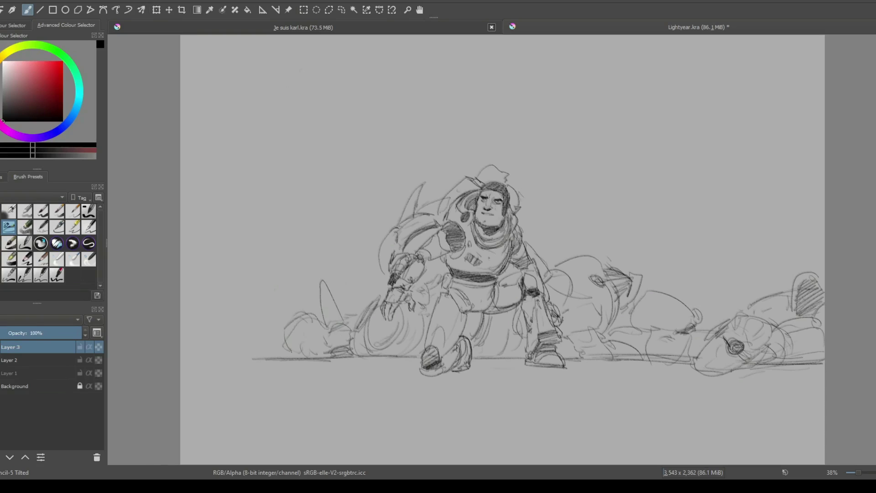
Step: Draw a segmented rounded form left of the spike and a contour linking the spike to the rounded form
{"action": "mouse_move", "coordinate": [321, 325]}
{"action": "left_mouse_down"}
{"action": "mouse_move", "coordinate": [302, 357]}
{"action": "mouse_move", "coordinate": [323, 338]}
{"action": "mouse_move", "coordinate": [302, 306]}
{"action": "left_mouse_up"}
{"action": "mouse_move", "coordinate": [259, 338]}
{"action": "left_mouse_down"}
{"action": "mouse_move", "coordinate": [310, 307]}
{"action": "mouse_move", "coordinate": [263, 351]}
{"action": "left_mouse_up"}
{"action": "left_click_drag", "start_coordinate": [263, 350], "coordinate": [288, 354]}
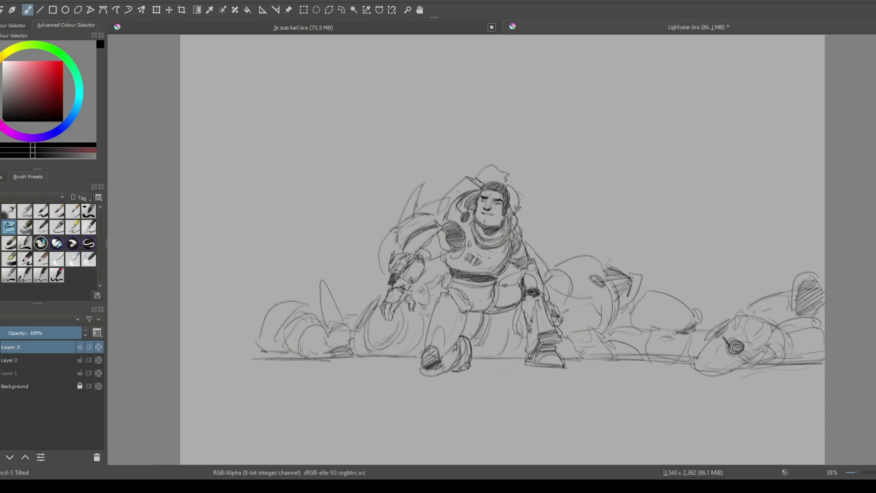
{"action": "left_click_drag", "start_coordinate": [275, 314], "coordinate": [302, 305]}
{"action": "left_click_drag", "start_coordinate": [338, 311], "coordinate": [383, 295]}
Step: Sketch a low mound with a blunt pillar left of the segmented form, undoing and redrawing strokes
{"action": "mouse_move", "coordinate": [232, 319]}
{"action": "left_mouse_down"}
{"action": "mouse_move", "coordinate": [256, 316]}
{"action": "mouse_move", "coordinate": [235, 318]}
{"action": "mouse_move", "coordinate": [249, 354]}
{"action": "mouse_move", "coordinate": [264, 356]}
{"action": "left_mouse_up"}
{"action": "mouse_move", "coordinate": [236, 273]}
{"action": "left_mouse_down"}
{"action": "mouse_move", "coordinate": [238, 312]}
{"action": "mouse_move", "coordinate": [258, 299]}
{"action": "mouse_move", "coordinate": [264, 311]}
{"action": "left_mouse_up"}
{"action": "mouse_move", "coordinate": [235, 290]}
{"action": "left_mouse_down"}
{"action": "mouse_move", "coordinate": [234, 310]}
{"action": "mouse_move", "coordinate": [265, 300]}
{"action": "mouse_move", "coordinate": [242, 300]}
{"action": "mouse_move", "coordinate": [268, 272]}
{"action": "mouse_move", "coordinate": [271, 293]}
{"action": "left_mouse_up"}
{"action": "key", "text": "ctrl+z"}
{"action": "key", "text": "ctrl+z"}
{"action": "key", "text": "ctrl+z"}
{"action": "mouse_move", "coordinate": [269, 292]}
{"action": "left_mouse_down"}
{"action": "mouse_move", "coordinate": [264, 304]}
{"action": "mouse_move", "coordinate": [251, 296]}
{"action": "left_mouse_up"}
{"action": "mouse_move", "coordinate": [251, 295]}
{"action": "left_mouse_down"}
{"action": "mouse_move", "coordinate": [272, 293]}
{"action": "mouse_move", "coordinate": [237, 310]}
{"action": "left_mouse_up"}
{"action": "left_click_drag", "start_coordinate": [233, 318], "coordinate": [266, 319]}
{"action": "left_click_drag", "start_coordinate": [268, 275], "coordinate": [278, 306]}
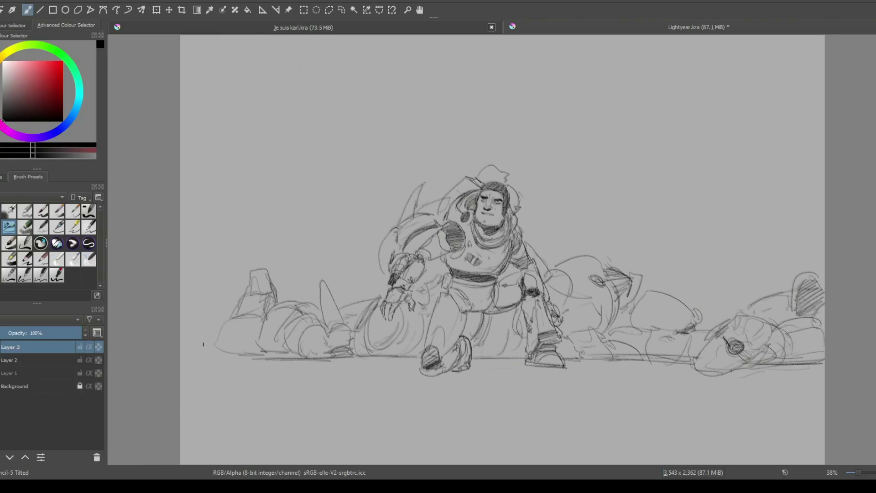
Step: Continue the ground line and low rounded rubble to the canvas's left edge
{"action": "left_click_drag", "start_coordinate": [183, 354], "coordinate": [256, 356]}
{"action": "mouse_move", "coordinate": [185, 345]}
{"action": "left_mouse_down"}
{"action": "mouse_move", "coordinate": [217, 325]}
{"action": "mouse_move", "coordinate": [187, 338]}
{"action": "mouse_move", "coordinate": [214, 352]}
{"action": "left_mouse_up"}
{"action": "mouse_move", "coordinate": [229, 349]}
{"action": "left_mouse_down"}
{"action": "mouse_move", "coordinate": [246, 348]}
{"action": "mouse_move", "coordinate": [239, 349]}
{"action": "left_mouse_up"}
{"action": "left_click_drag", "start_coordinate": [256, 322], "coordinate": [259, 325]}
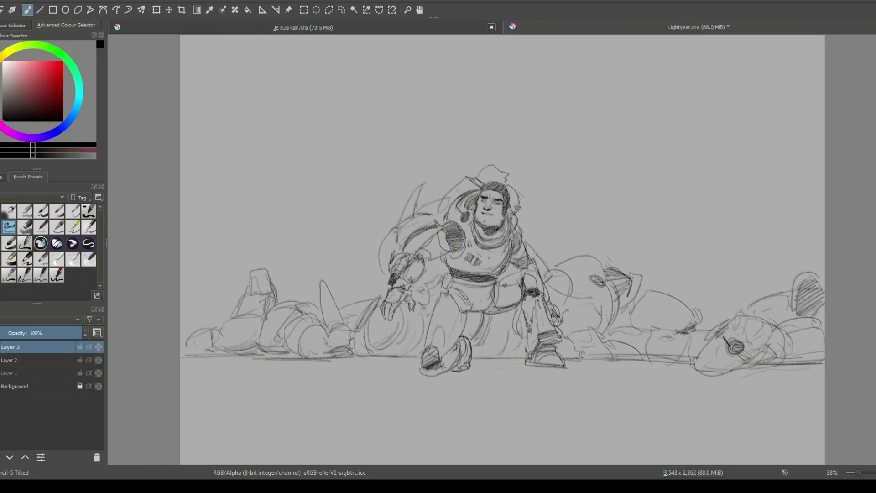
Step: Hatch shadows on the rounded forms left of the kneeling figure and between its legs
{"action": "mouse_move", "coordinate": [286, 343]}
{"action": "left_mouse_down"}
{"action": "mouse_move", "coordinate": [326, 357]}
{"action": "mouse_move", "coordinate": [309, 353]}
{"action": "mouse_move", "coordinate": [350, 338]}
{"action": "mouse_move", "coordinate": [355, 325]}
{"action": "mouse_move", "coordinate": [395, 353]}
{"action": "left_mouse_up"}
{"action": "mouse_move", "coordinate": [417, 318]}
{"action": "left_mouse_down"}
{"action": "mouse_move", "coordinate": [396, 353]}
{"action": "mouse_move", "coordinate": [417, 350]}
{"action": "left_mouse_up"}
{"action": "left_click_drag", "start_coordinate": [427, 346], "coordinate": [415, 357]}
{"action": "mouse_move", "coordinate": [479, 320]}
{"action": "left_mouse_down"}
{"action": "mouse_move", "coordinate": [471, 334]}
{"action": "mouse_move", "coordinate": [468, 320]}
{"action": "mouse_move", "coordinate": [487, 321]}
{"action": "mouse_move", "coordinate": [486, 360]}
{"action": "left_mouse_up"}
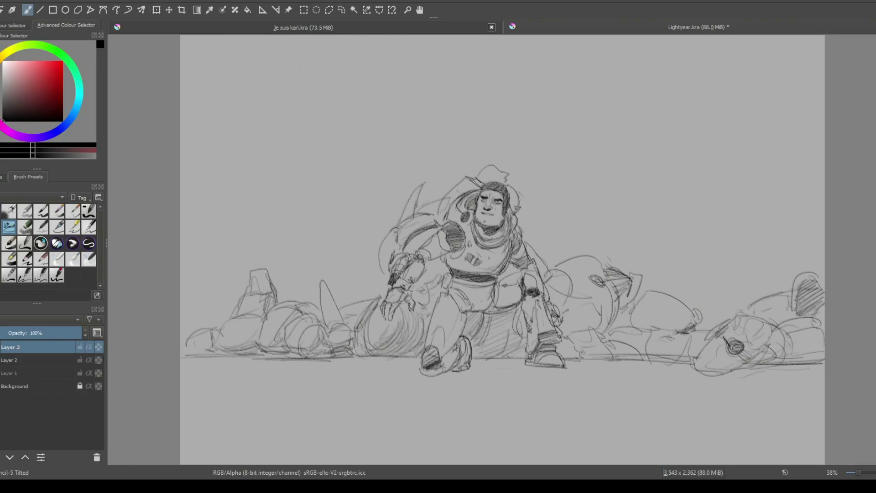
Step: Hatch shadows across the low shapes directly beside the raised leg's foot
{"action": "left_click_drag", "start_coordinate": [578, 352], "coordinate": [562, 356]}
{"action": "mouse_move", "coordinate": [606, 336]}
{"action": "left_mouse_down"}
{"action": "mouse_move", "coordinate": [568, 345]}
{"action": "mouse_move", "coordinate": [620, 359]}
{"action": "left_mouse_up"}
{"action": "mouse_move", "coordinate": [640, 355]}
{"action": "left_mouse_down"}
{"action": "mouse_move", "coordinate": [618, 360]}
{"action": "mouse_move", "coordinate": [600, 339]}
{"action": "mouse_move", "coordinate": [629, 343]}
{"action": "left_mouse_up"}
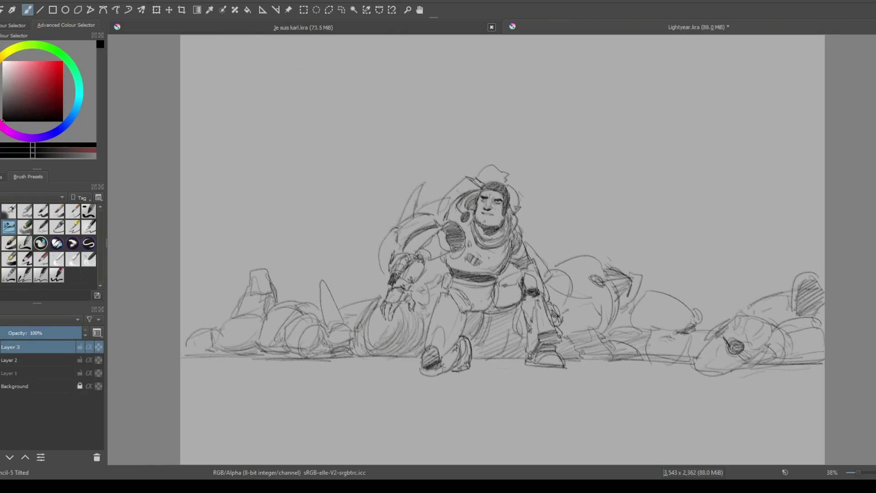
Step: Hatch the underside of the second mound and the lower shapes near the canvas's right edge
{"action": "left_click_drag", "start_coordinate": [688, 351], "coordinate": [649, 356]}
{"action": "left_click_drag", "start_coordinate": [692, 338], "coordinate": [646, 348]}
{"action": "mouse_move", "coordinate": [679, 331]}
{"action": "left_mouse_down"}
{"action": "mouse_move", "coordinate": [645, 343]}
{"action": "mouse_move", "coordinate": [663, 326]}
{"action": "left_mouse_up"}
{"action": "mouse_move", "coordinate": [666, 320]}
{"action": "left_mouse_down"}
{"action": "mouse_move", "coordinate": [648, 329]}
{"action": "mouse_move", "coordinate": [648, 321]}
{"action": "left_mouse_up"}
{"action": "left_click_drag", "start_coordinate": [708, 331], "coordinate": [687, 346]}
{"action": "left_click_drag", "start_coordinate": [708, 340], "coordinate": [684, 353]}
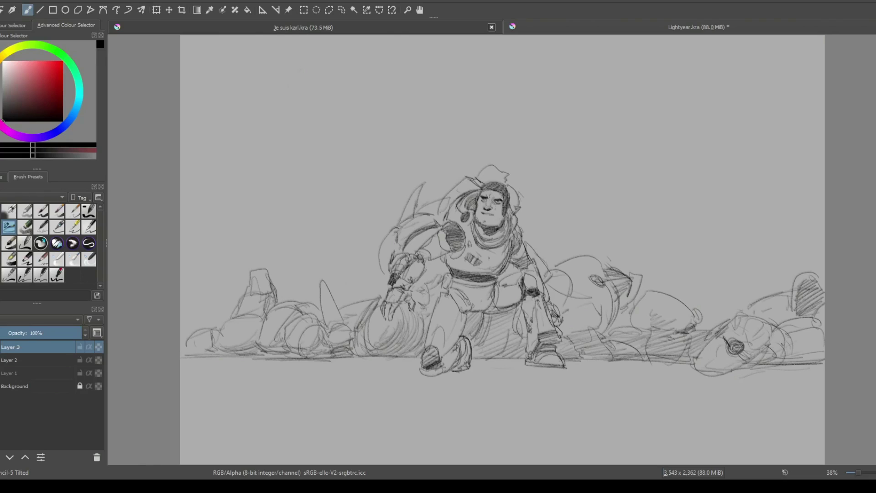
{"action": "left_click_drag", "start_coordinate": [816, 324], "coordinate": [796, 331]}
{"action": "mouse_move", "coordinate": [808, 328]}
{"action": "left_mouse_down"}
{"action": "mouse_move", "coordinate": [792, 334]}
{"action": "mouse_move", "coordinate": [793, 361]}
{"action": "mouse_move", "coordinate": [760, 362]}
{"action": "left_mouse_up"}
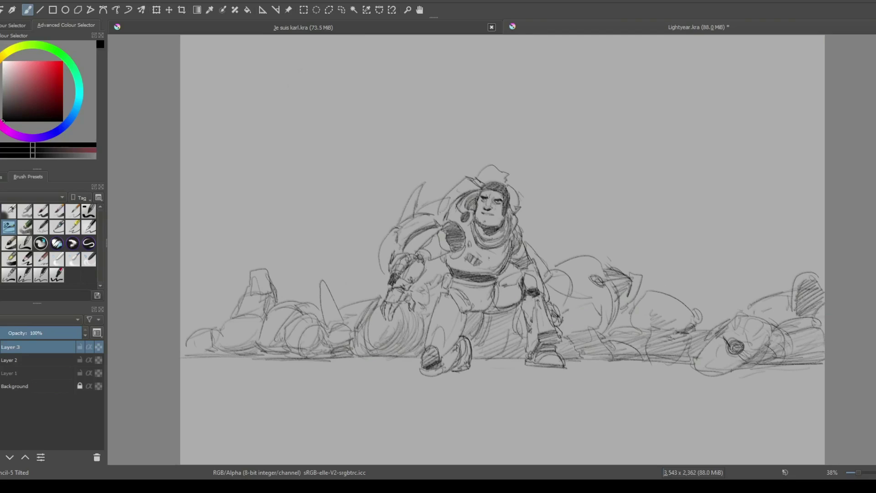
Step: Shade the blunt pillar, the forms behind the head and thigh, and the tall spike with hatching
{"action": "left_click_drag", "start_coordinate": [269, 303], "coordinate": [253, 316]}
{"action": "left_click_drag", "start_coordinate": [267, 282], "coordinate": [256, 300]}
{"action": "mouse_move", "coordinate": [439, 222]}
{"action": "left_mouse_down"}
{"action": "mouse_move", "coordinate": [453, 197]}
{"action": "mouse_move", "coordinate": [482, 190]}
{"action": "mouse_move", "coordinate": [497, 171]}
{"action": "left_mouse_up"}
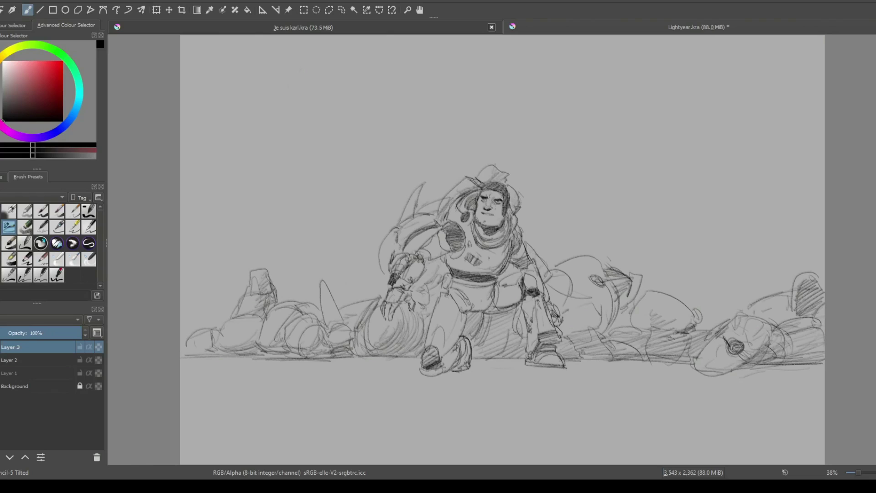
{"action": "mouse_move", "coordinate": [440, 268]}
{"action": "left_mouse_down"}
{"action": "mouse_move", "coordinate": [428, 277]}
{"action": "mouse_move", "coordinate": [428, 297]}
{"action": "left_mouse_up"}
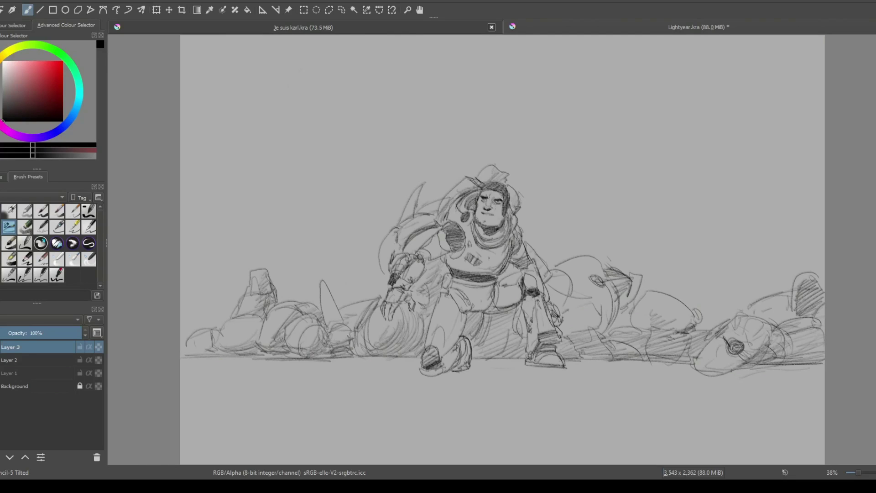
{"action": "mouse_move", "coordinate": [345, 332]}
{"action": "left_mouse_down"}
{"action": "mouse_move", "coordinate": [333, 334]}
{"action": "mouse_move", "coordinate": [327, 315]}
{"action": "mouse_move", "coordinate": [356, 314]}
{"action": "left_mouse_up"}
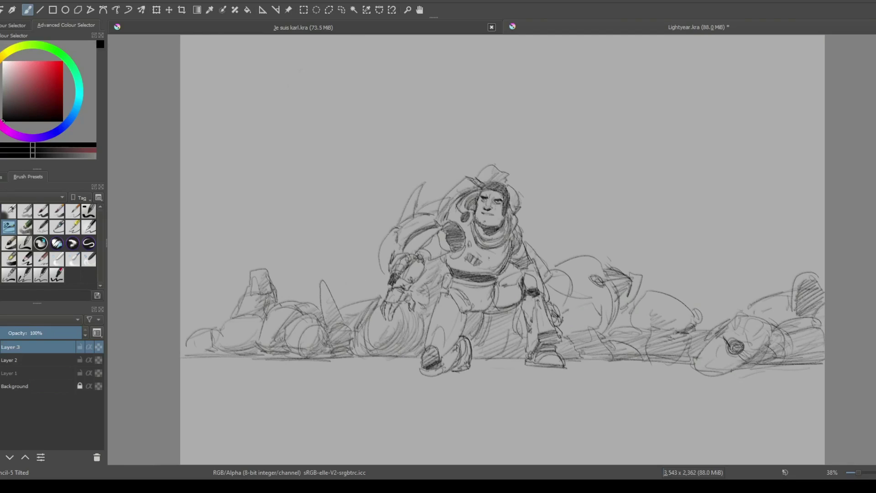
Step: Shade the leftmost mound and background contour, and darken the ground line between the feet and at far right
{"action": "mouse_move", "coordinate": [274, 289]}
{"action": "left_mouse_down"}
{"action": "mouse_move", "coordinate": [279, 302]}
{"action": "mouse_move", "coordinate": [342, 303]}
{"action": "left_mouse_up"}
{"action": "mouse_move", "coordinate": [217, 328]}
{"action": "left_mouse_down"}
{"action": "mouse_move", "coordinate": [237, 314]}
{"action": "mouse_move", "coordinate": [222, 336]}
{"action": "left_mouse_up"}
{"action": "mouse_move", "coordinate": [220, 335]}
{"action": "left_mouse_down"}
{"action": "mouse_move", "coordinate": [256, 317]}
{"action": "mouse_move", "coordinate": [221, 338]}
{"action": "mouse_move", "coordinate": [251, 335]}
{"action": "left_mouse_up"}
{"action": "left_click_drag", "start_coordinate": [256, 343], "coordinate": [261, 315]}
{"action": "left_click_drag", "start_coordinate": [231, 355], "coordinate": [261, 355]}
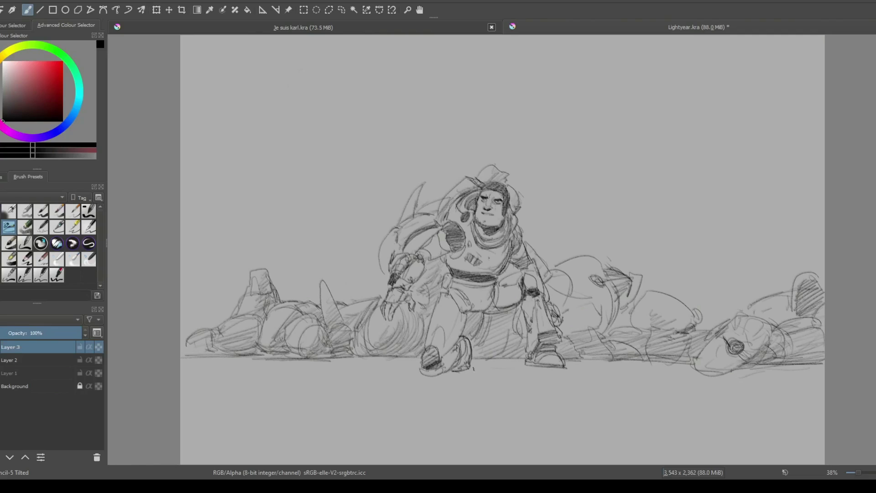
{"action": "left_click_drag", "start_coordinate": [473, 367], "coordinate": [527, 366]}
{"action": "left_click_drag", "start_coordinate": [781, 368], "coordinate": [801, 365]}
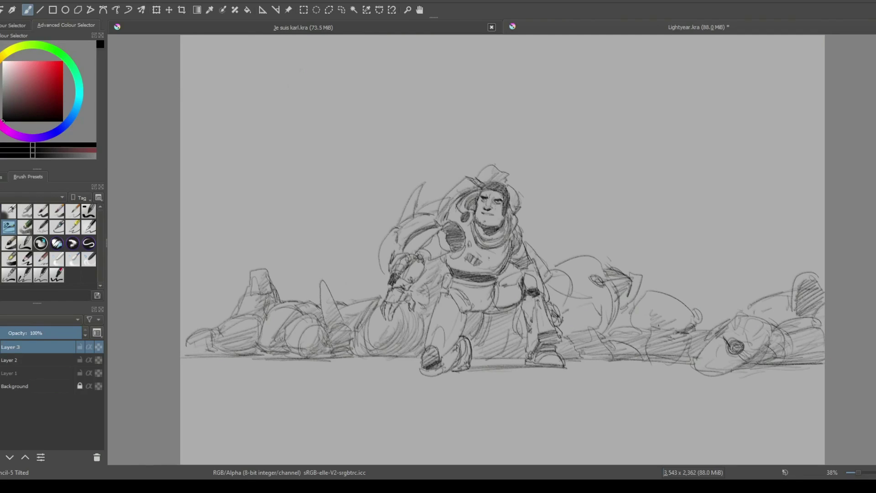